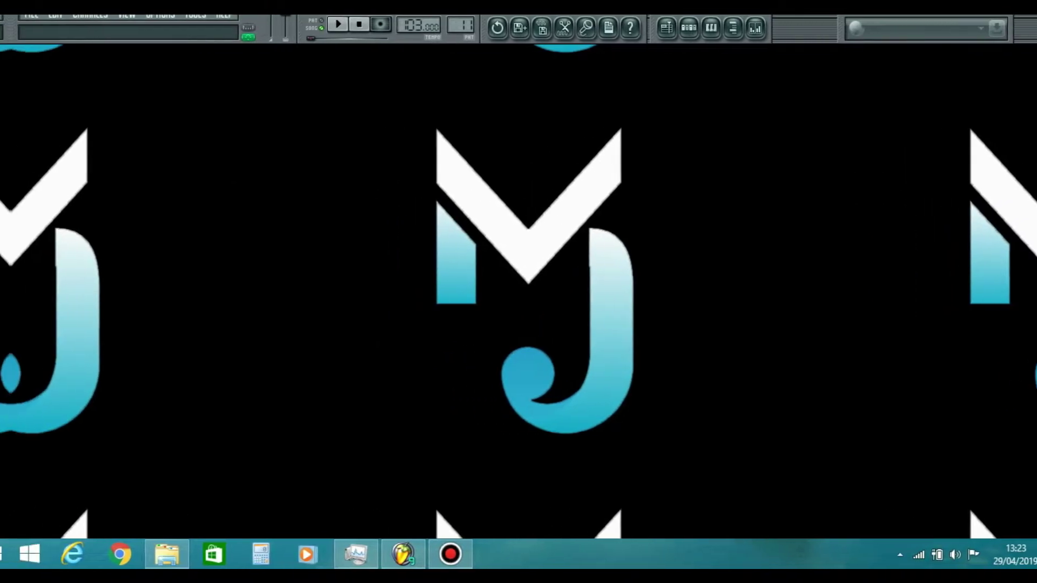
Step: Open the Flute channel of Pattern 1 in the piano roll
left_click(655, 28)
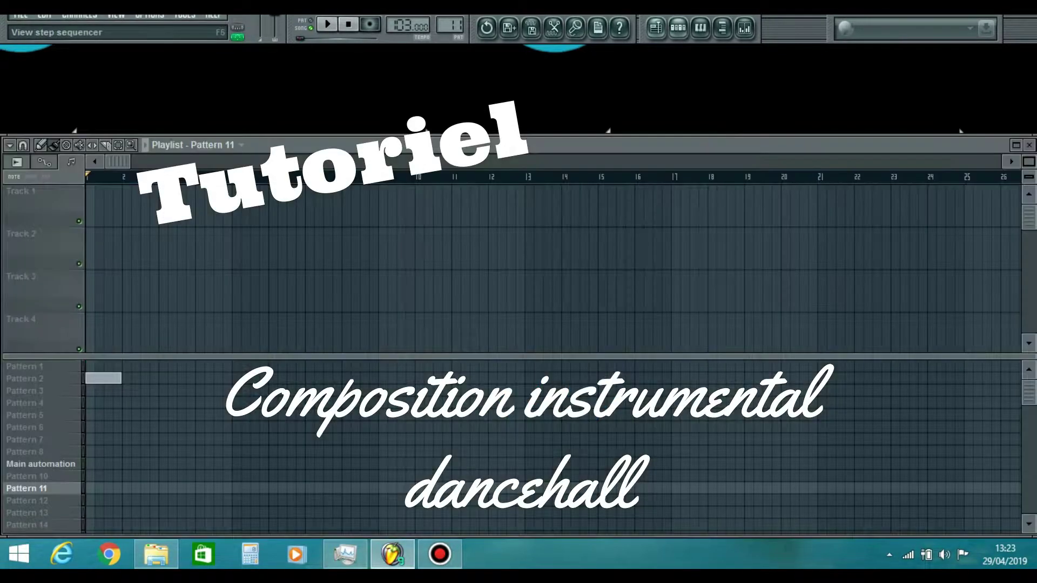
left_click(678, 28)
left_click(700, 28)
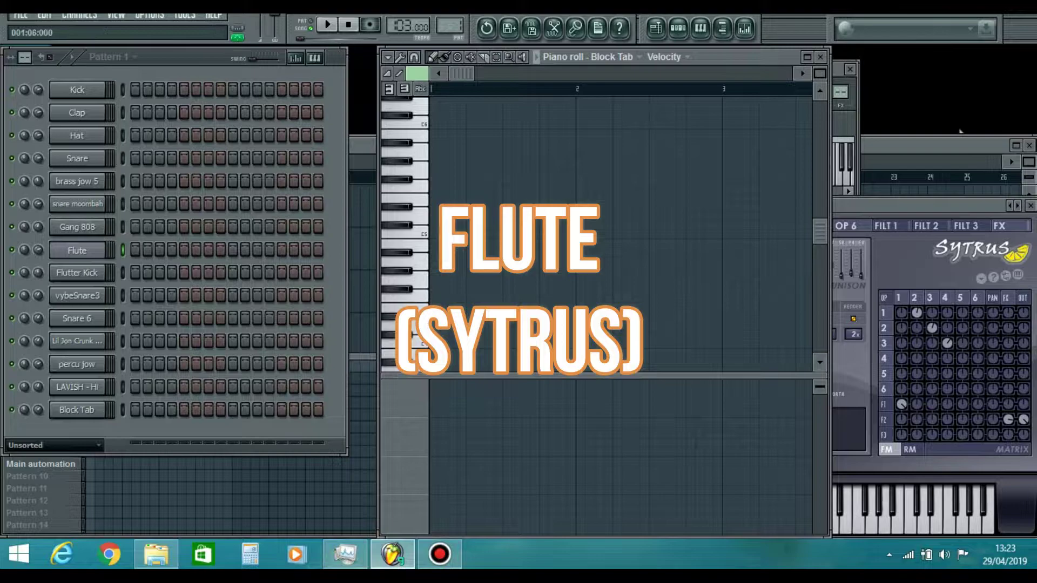
right_click(105, 243)
left_click(123, 250)
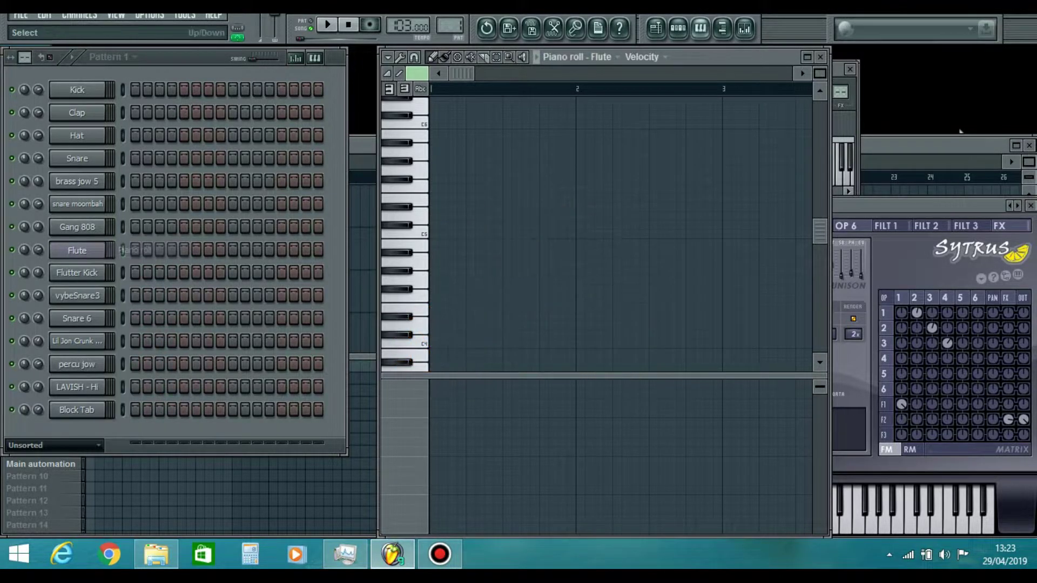
Step: Record a two-bar Flute melody of A5, F5 and E5 notes ending on A4 into Pattern 1
key("c")
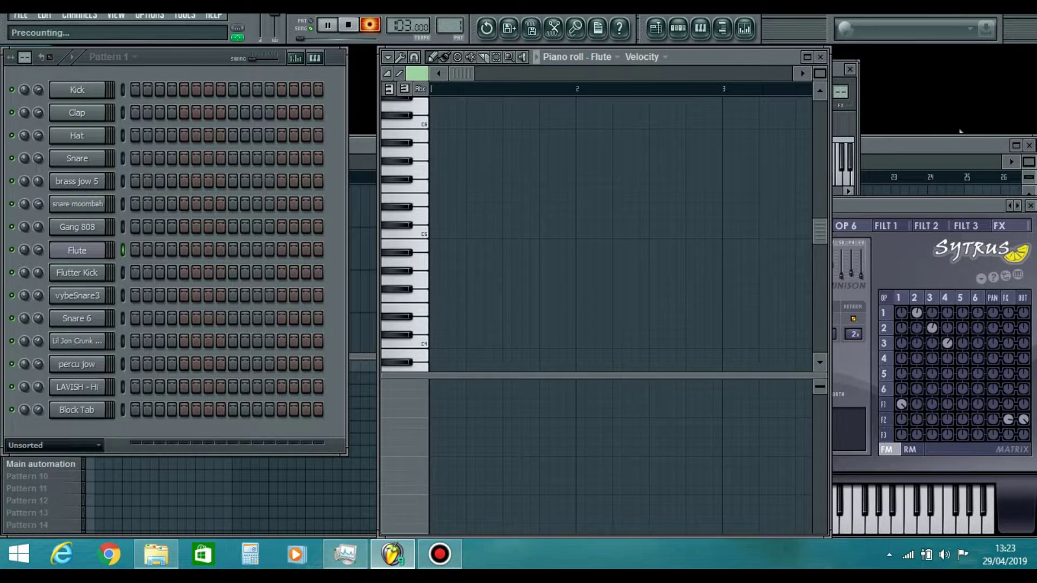
key("c")
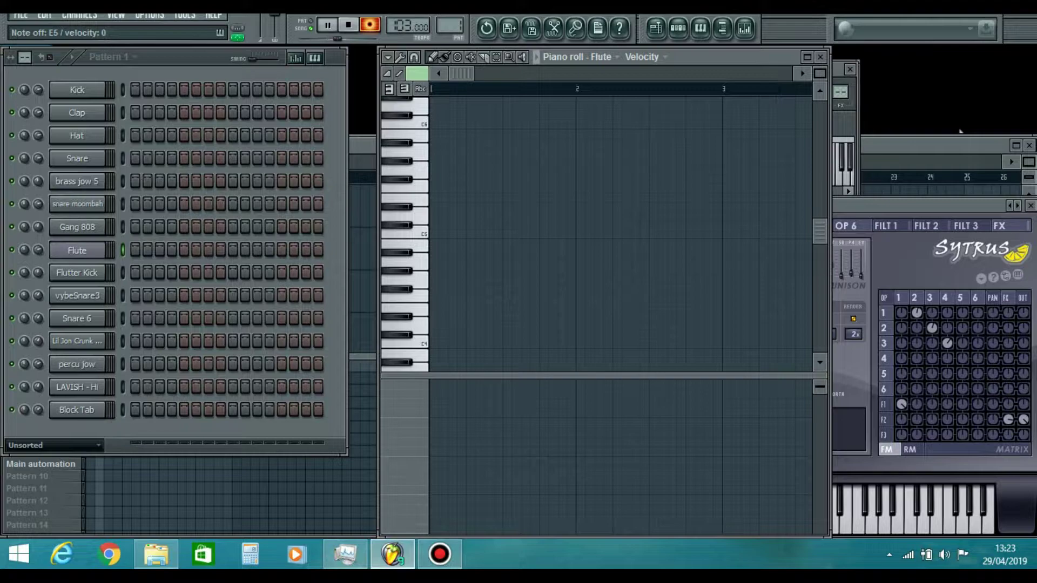
key("n")
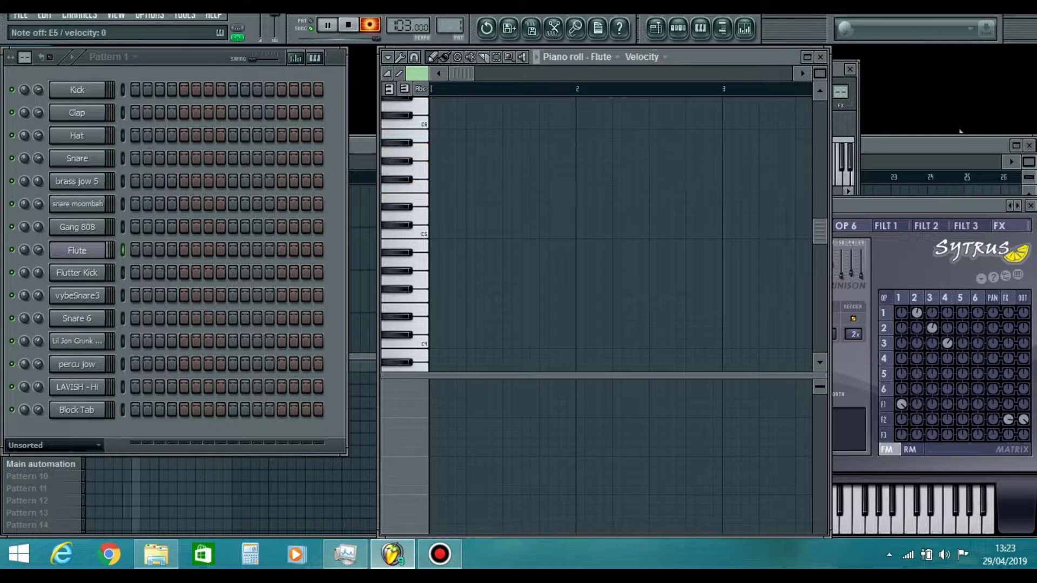
key("c")
key("space")
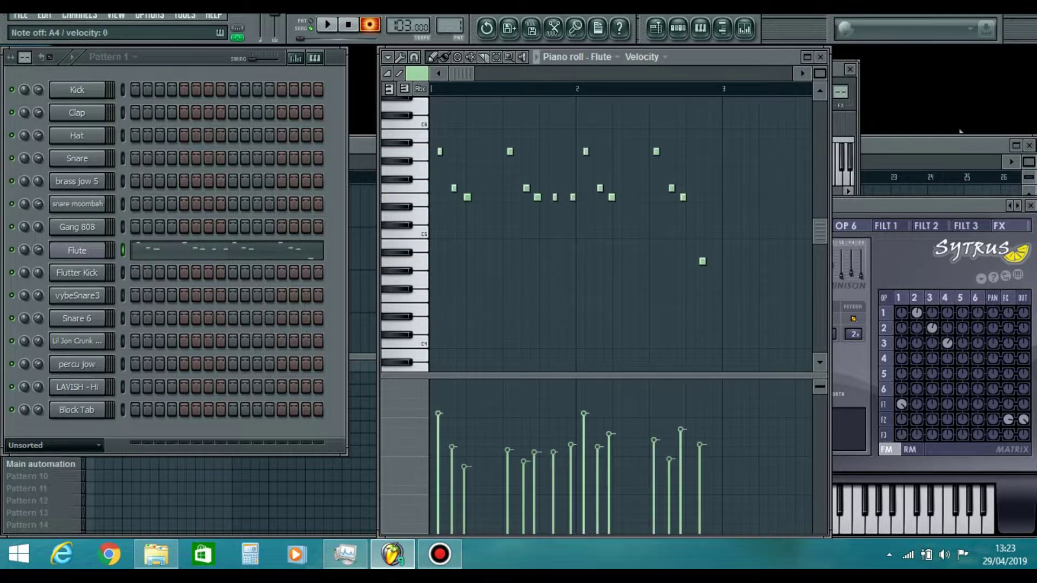
Step: Quantize all the recorded Flute notes to the grid
key("Page_Up")
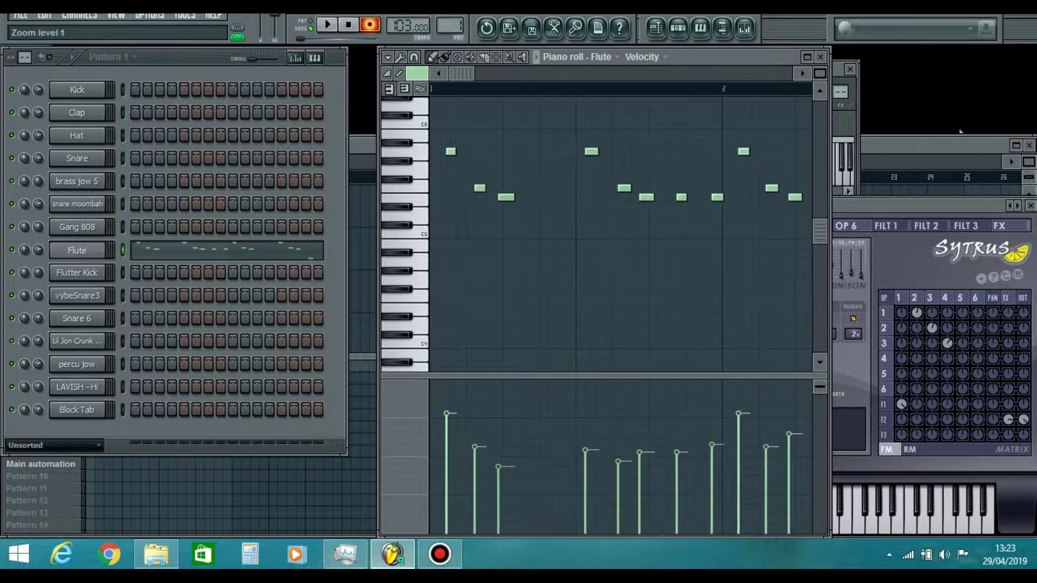
key("ctrl+a")
key("ctrl+q")
key("ctrl+d")
Step: Move the misplaced F5 and E5 notes one step later and replace the cut-short notes with one-step notes across both bars
left_click_drag(474, 188, 493, 189)
left_click(603, 152)
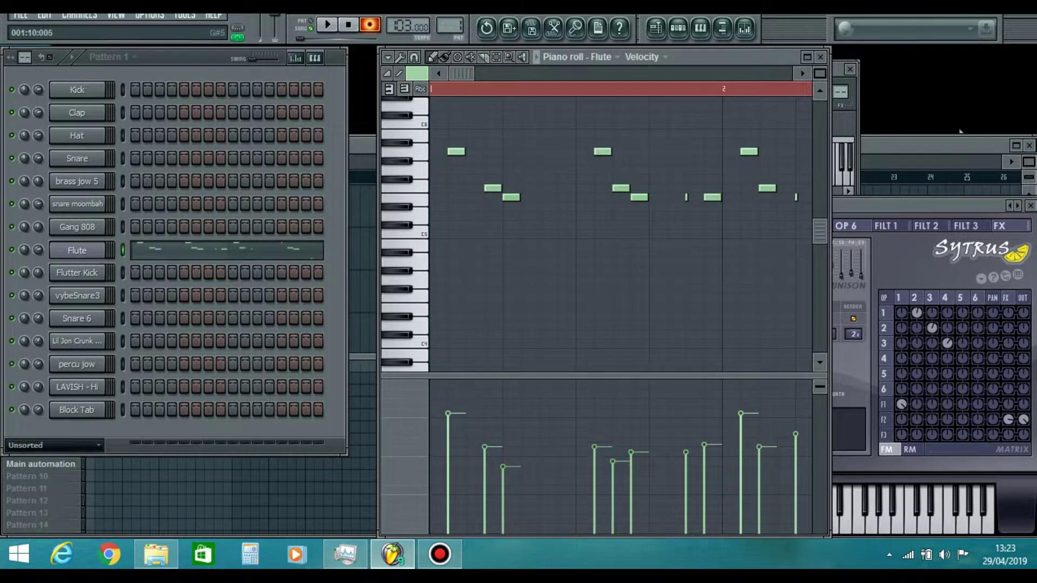
left_click_drag(621, 188, 639, 188)
left_click_drag(640, 198, 658, 198)
scroll(694, 198, "right", 2)
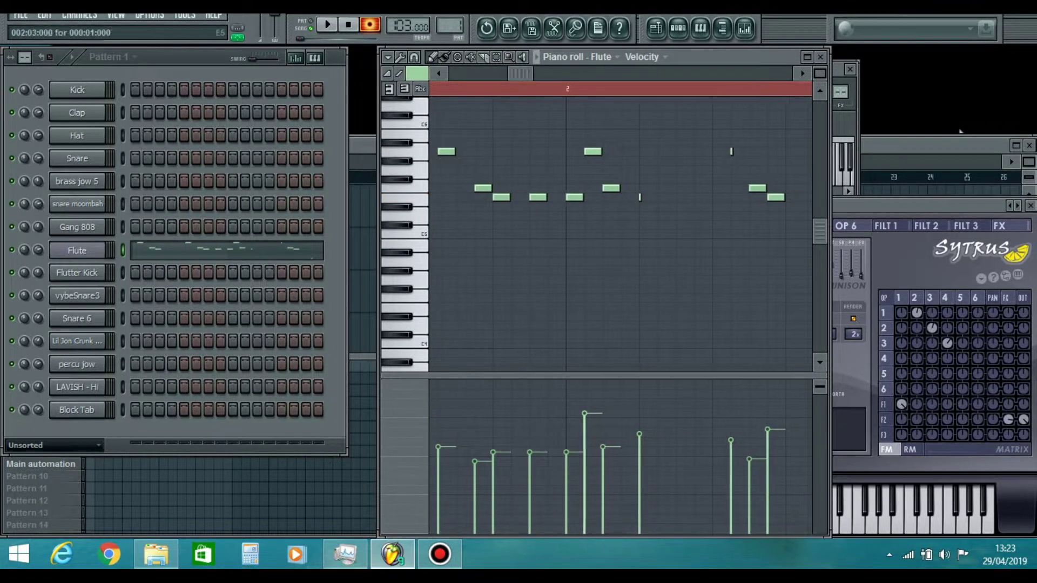
left_click(630, 188)
left_click(648, 198)
left_click(740, 152)
left_click_drag(757, 189, 775, 188)
left_click_drag(775, 197, 794, 198)
mouse_move(520, 74)
left_mouse_down()
mouse_move(583, 73)
mouse_move(469, 73)
left_mouse_up()
left_click(663, 262)
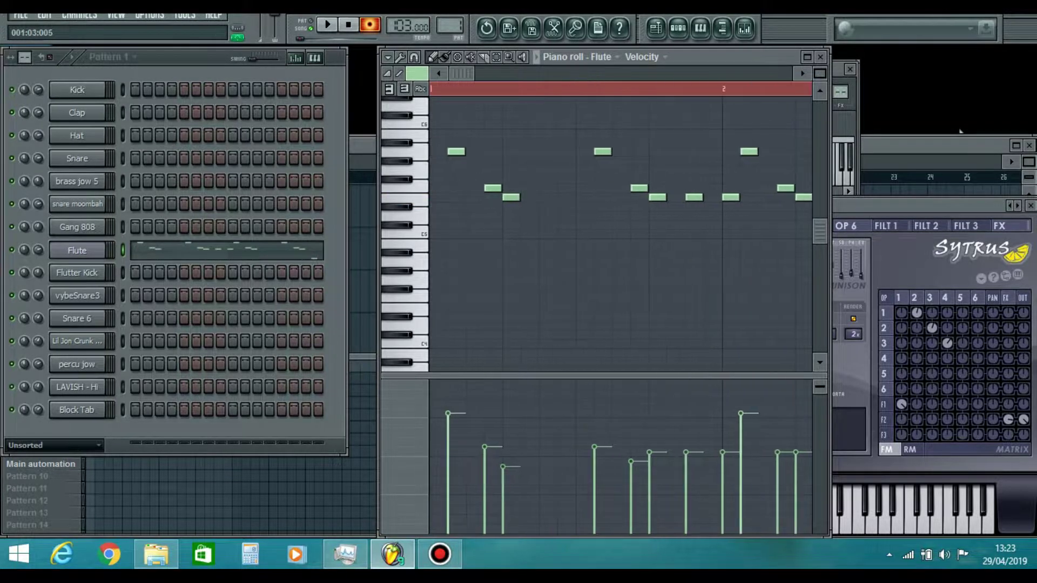
Step: Level the velocities of all the Flute notes to match the first note
scroll(576, 233, "down", 1)
left_click_drag(457, 413, 613, 413)
left_click_drag(461, 74, 507, 74)
left_click_drag(543, 413, 588, 413)
left_click_drag(508, 74, 462, 73)
Step: Play back Pattern 1 to check the corrected Flute melody
left_click(328, 25)
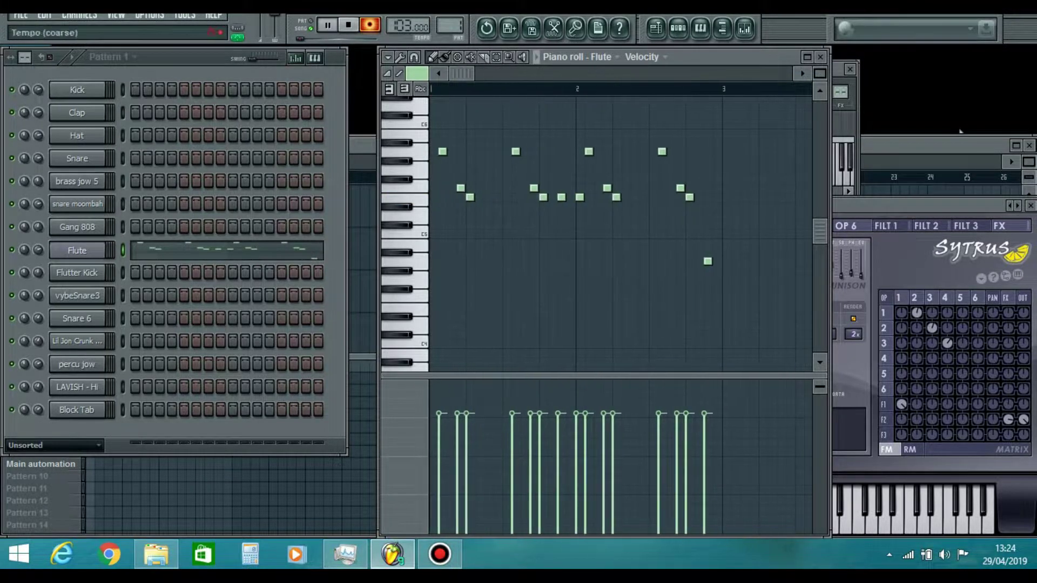
key("space")
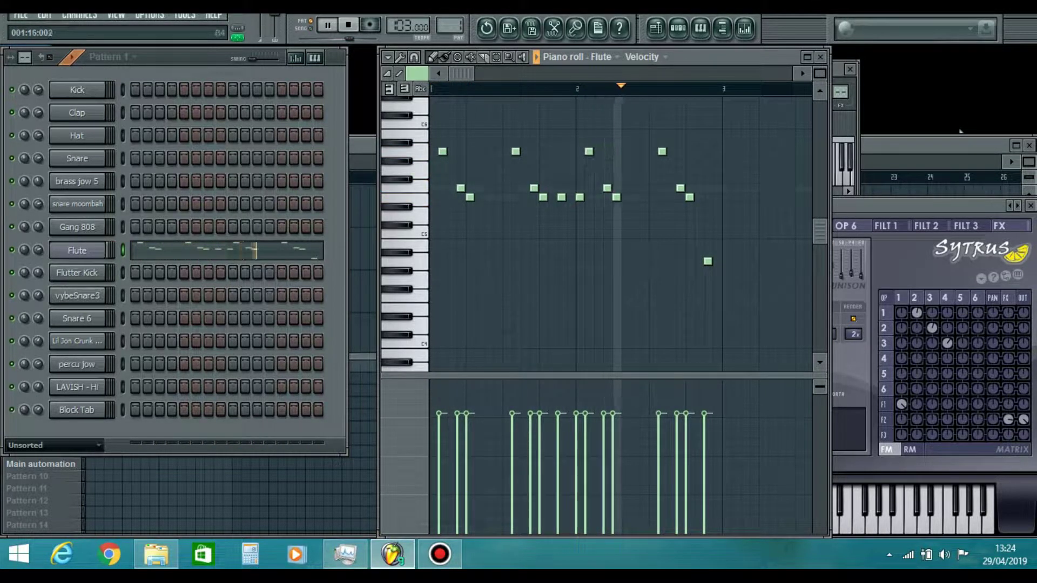
key("space")
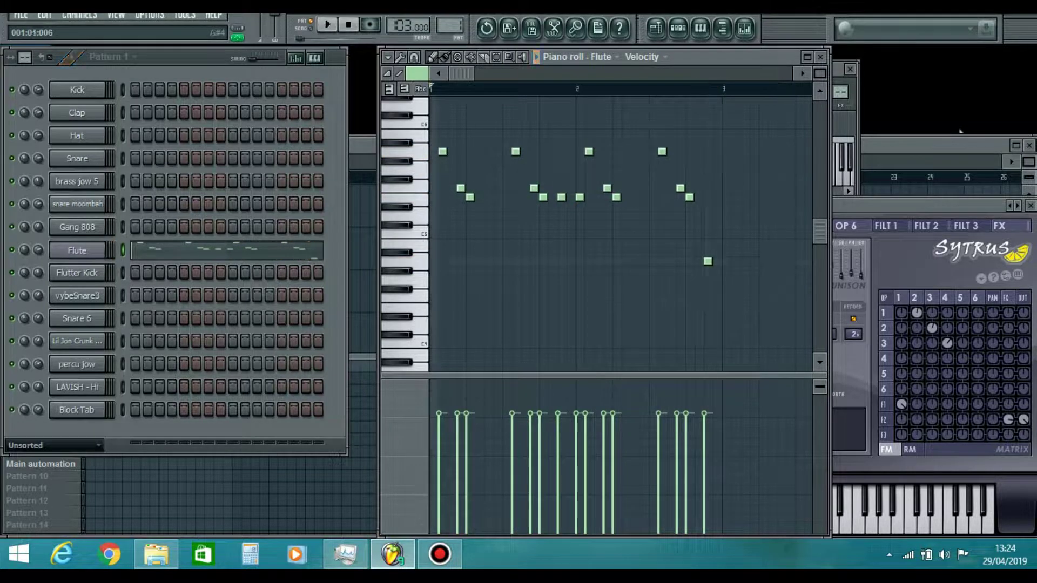
Step: Add lower Flute notes A4, F4 and E4 in both bars plus a B4 near the end, and play the pattern
left_click_drag(442, 261, 434, 262)
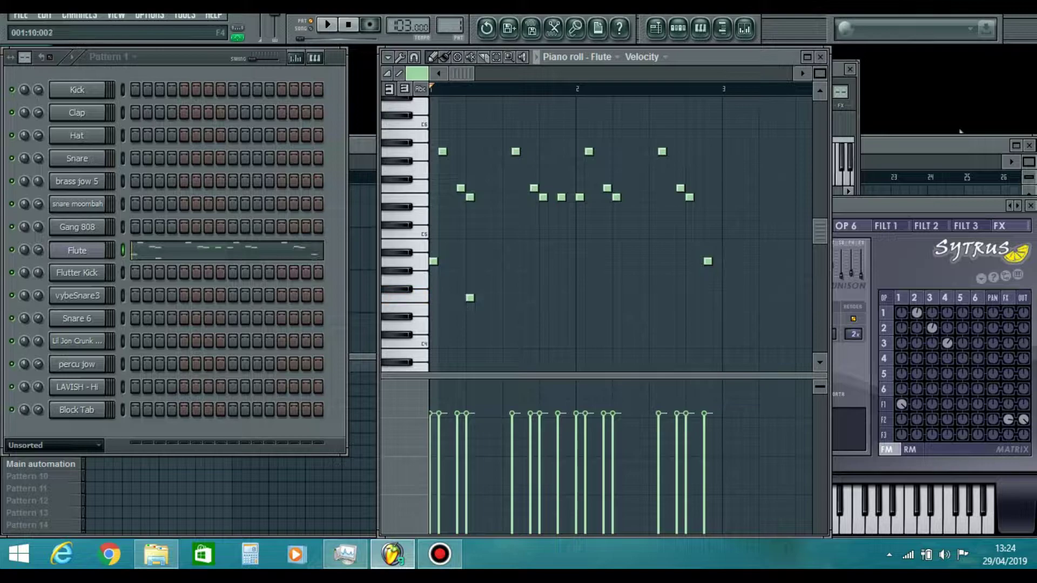
left_click(506, 307)
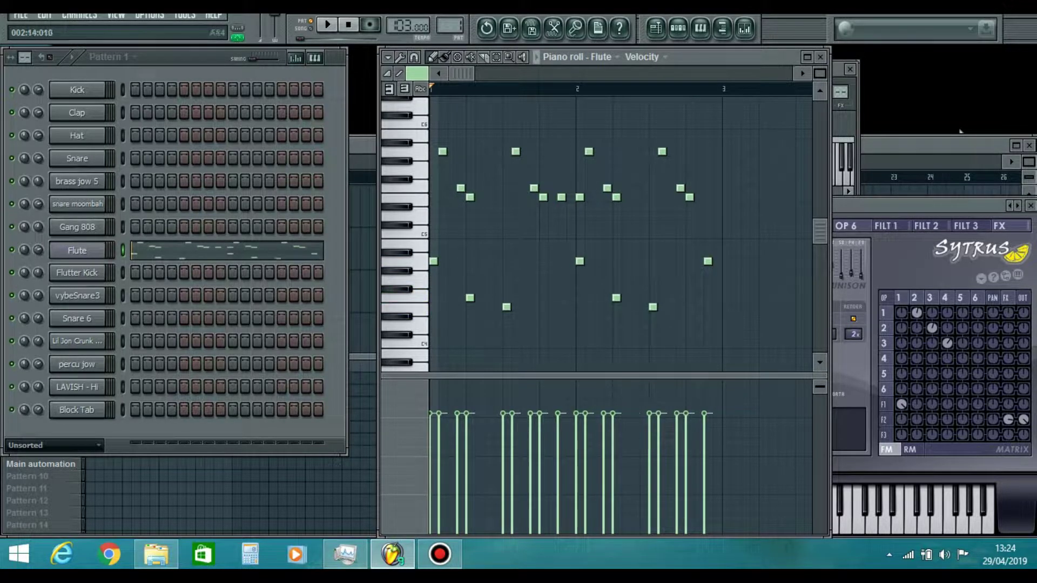
key("space")
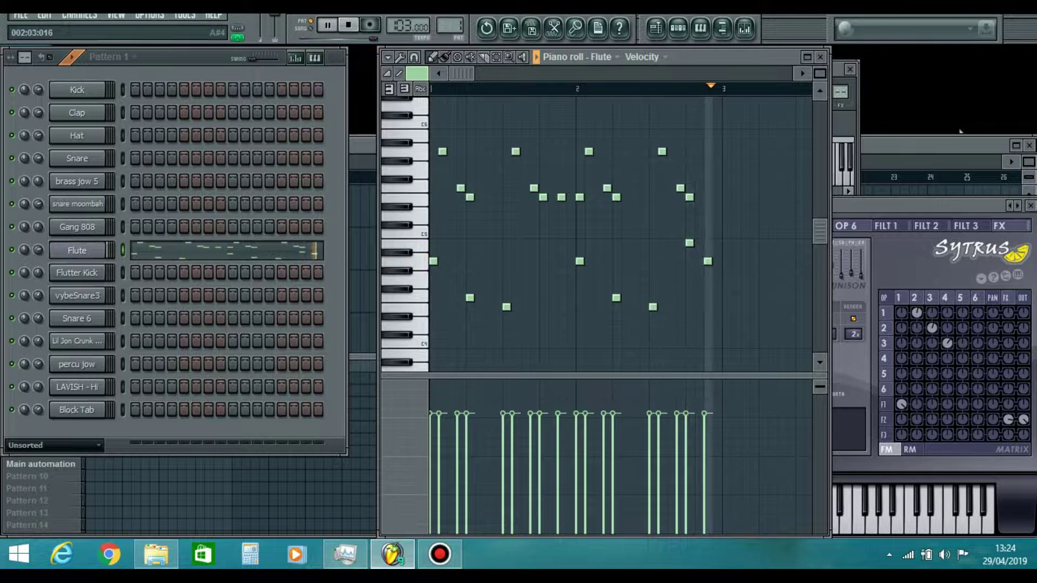
key("space")
Step: Copy all the Flute notes into Pattern 2, transpose them down one octave and play the result
key("ctrl+a")
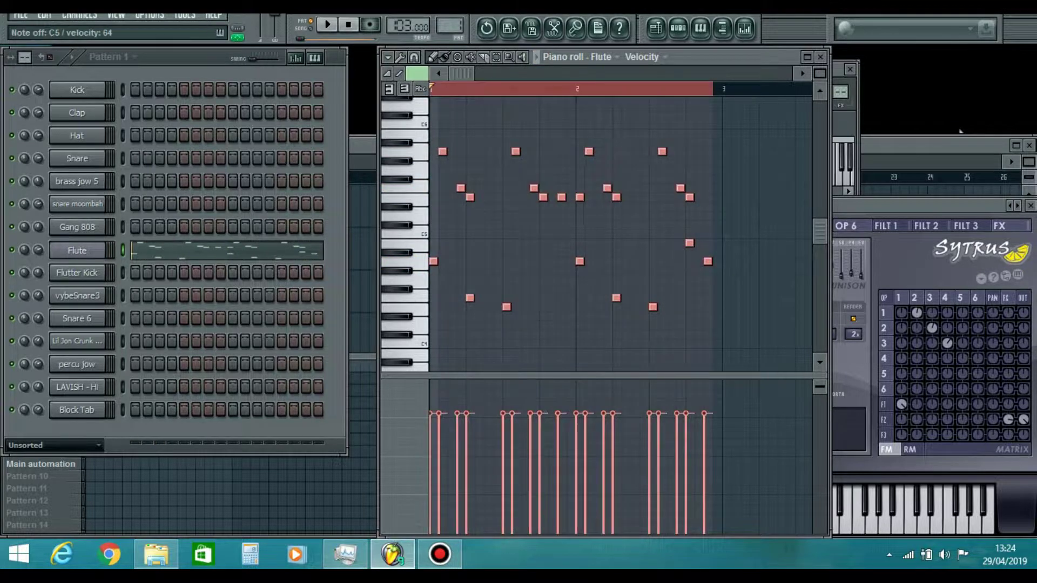
key("KP_Add")
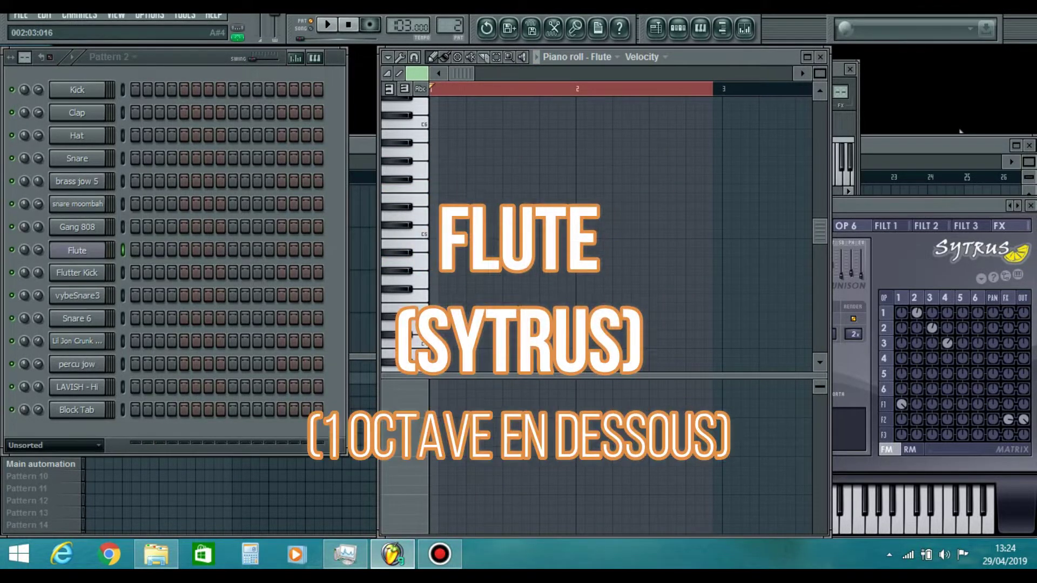
key("ctrl+v")
key("ctrl+Down")
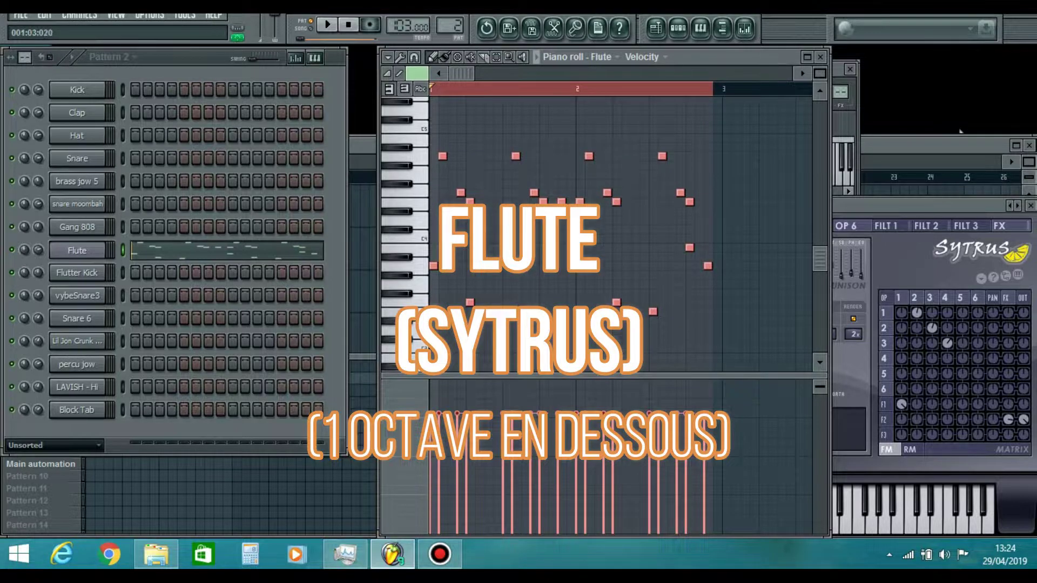
key("ctrl+d")
key("space")
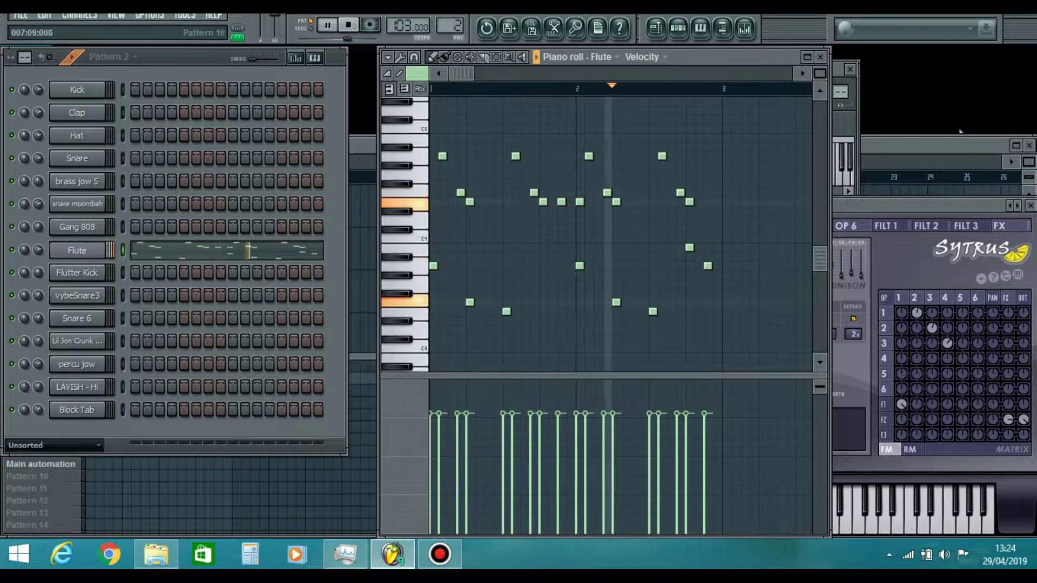
key("space")
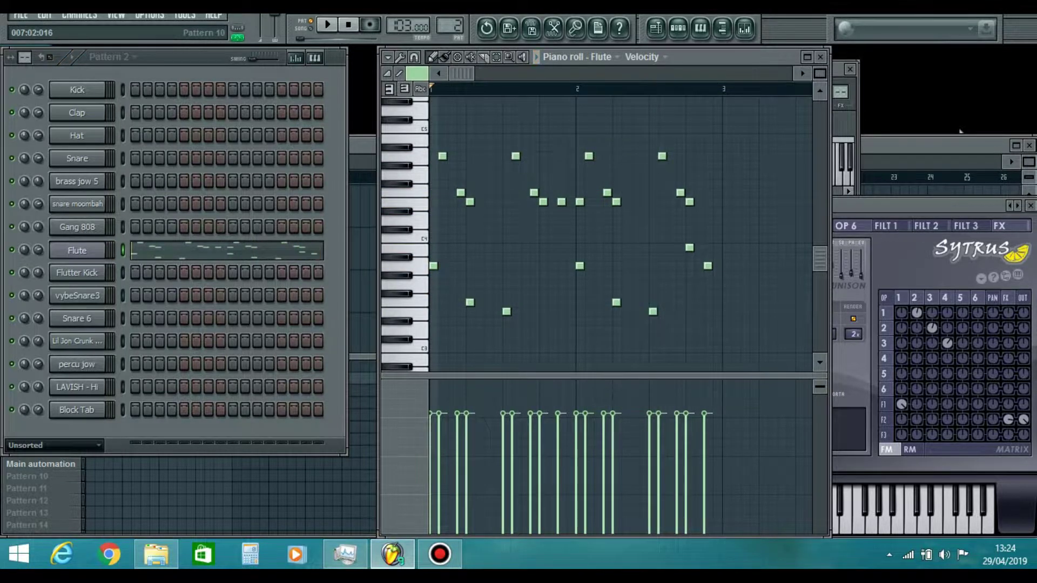
Step: Place Pattern 1 at bars 1 and 3 and Pattern 2 at bars 5 and 7 in the playlist
key("F5")
mouse_move(95, 367)
left_mouse_down()
mouse_move(249, 366)
mouse_move(154, 391)
mouse_move(171, 391)
left_mouse_up()
left_click(235, 378)
left_click(308, 379)
Step: Place Pattern 3 at bar 3 in the playlist and select the vybeSnare3 channel
right_click(117, 205)
double_click(162, 391)
double_click(171, 392)
left_click(77, 296)
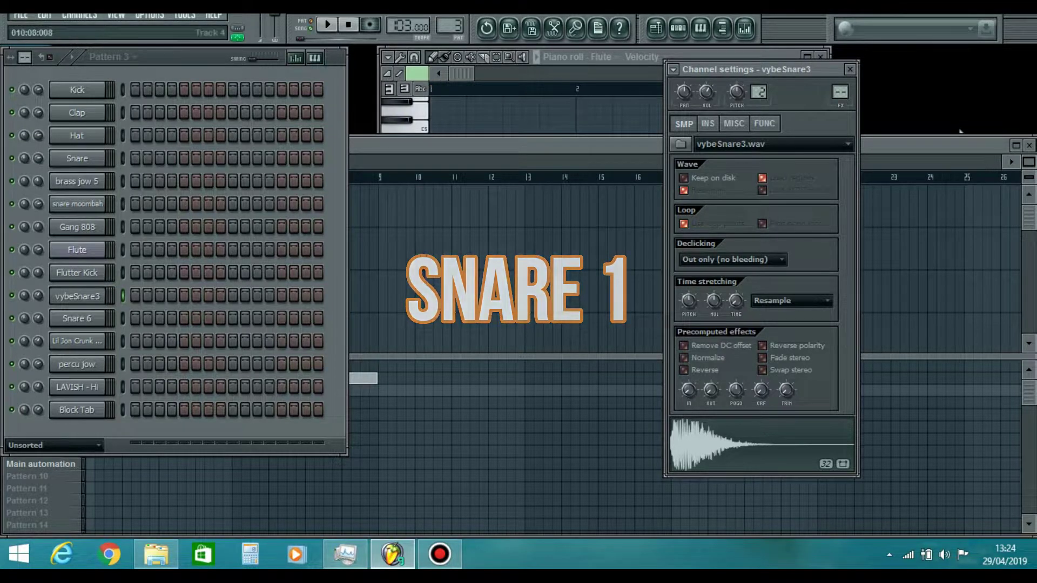
Step: Record a rhythm of C5 hits on vybeSnare3 into Pattern 3 while the song plays
key("space")
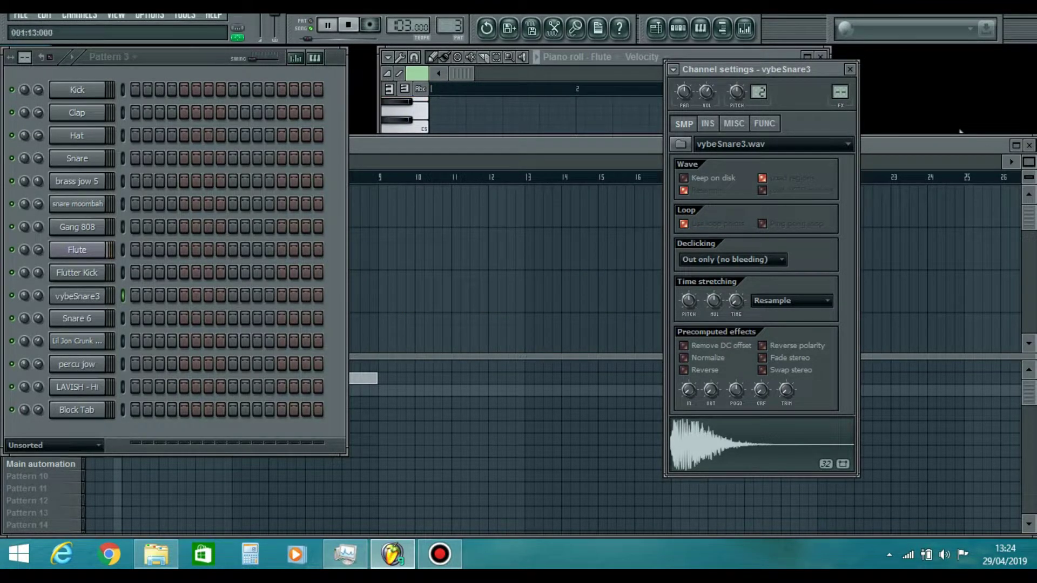
left_click(370, 25)
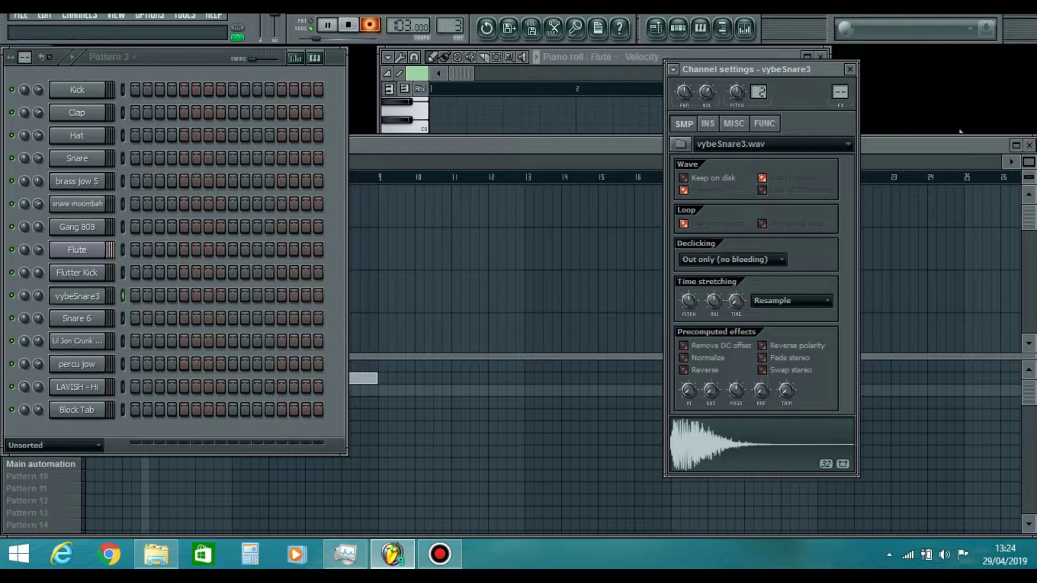
key("q")
key("q")
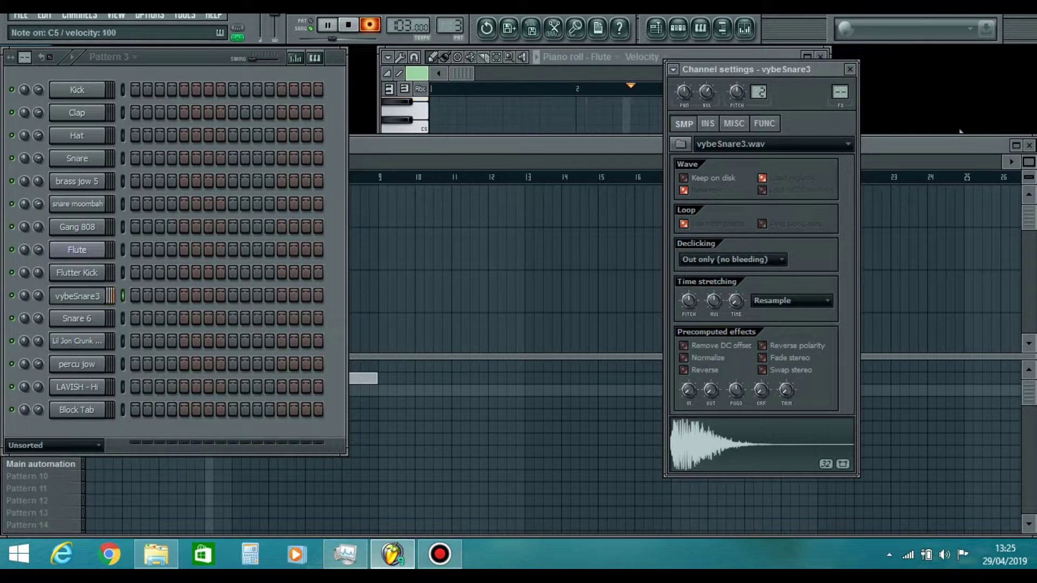
key("r")
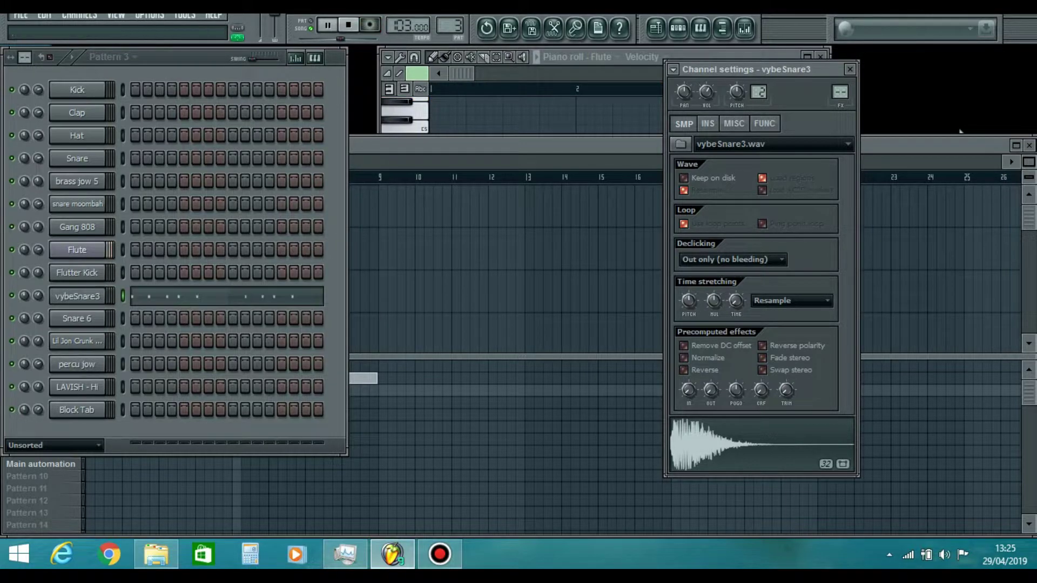
Step: Quantize all the recorded vybeSnare3 notes in the piano roll
key("F7")
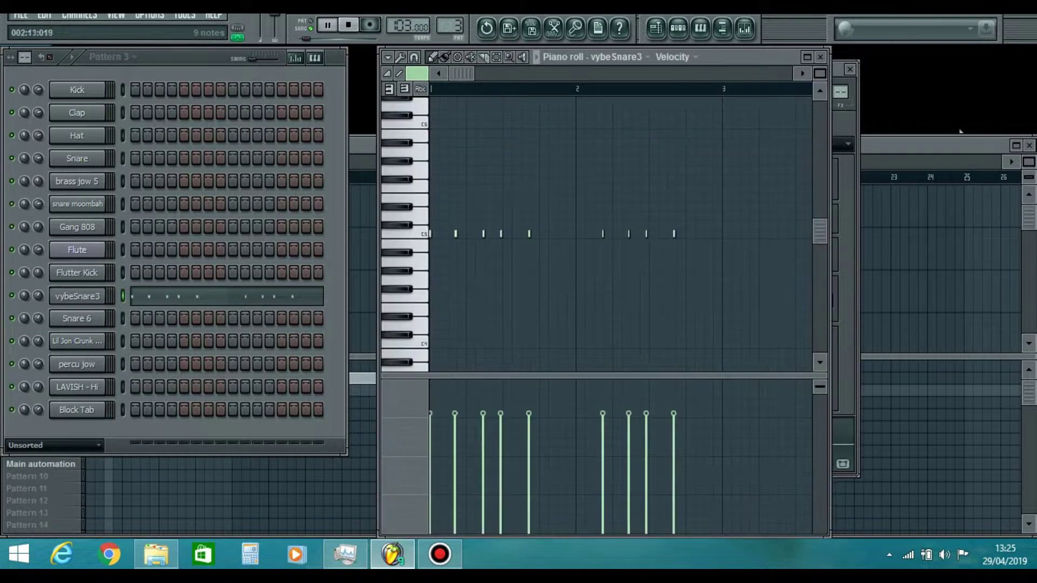
key("ctrl+a")
key("ctrl+q")
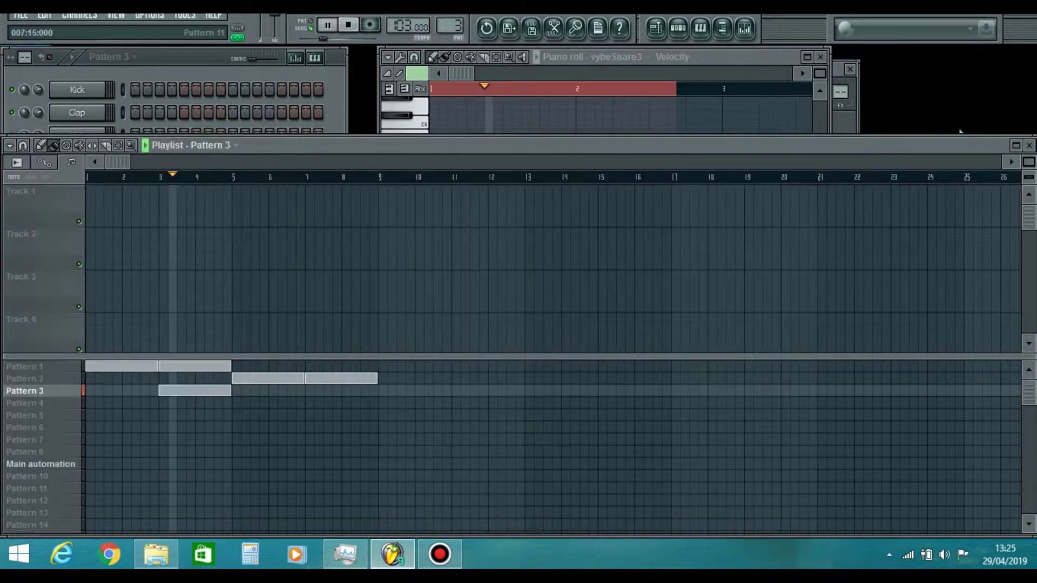
Step: Add Pattern 3 at bars 5 and 7 in the playlist while listening to the song, and stop playback
key("F5")
key("F6")
key("F7")
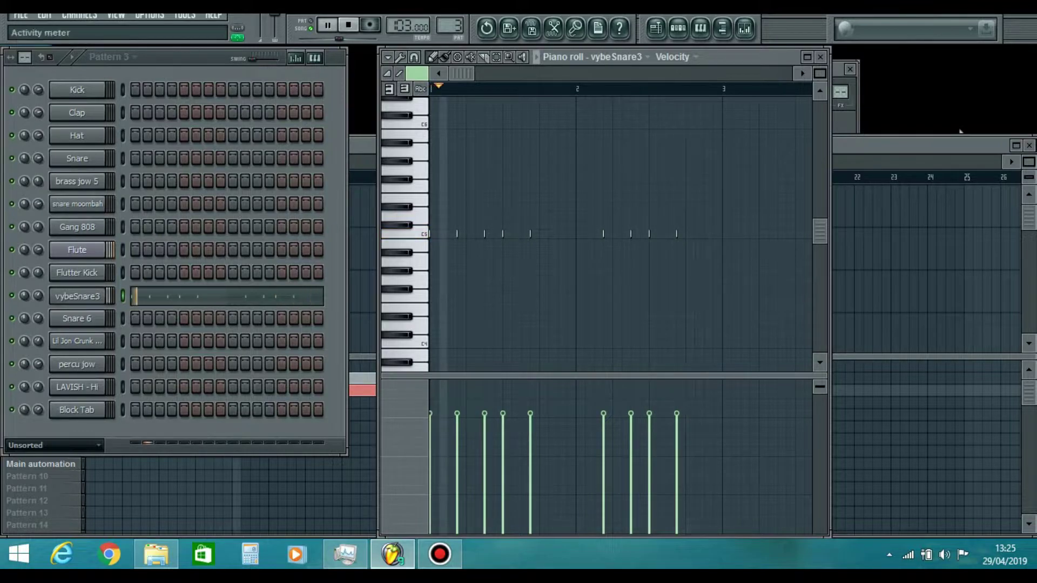
key("F5")
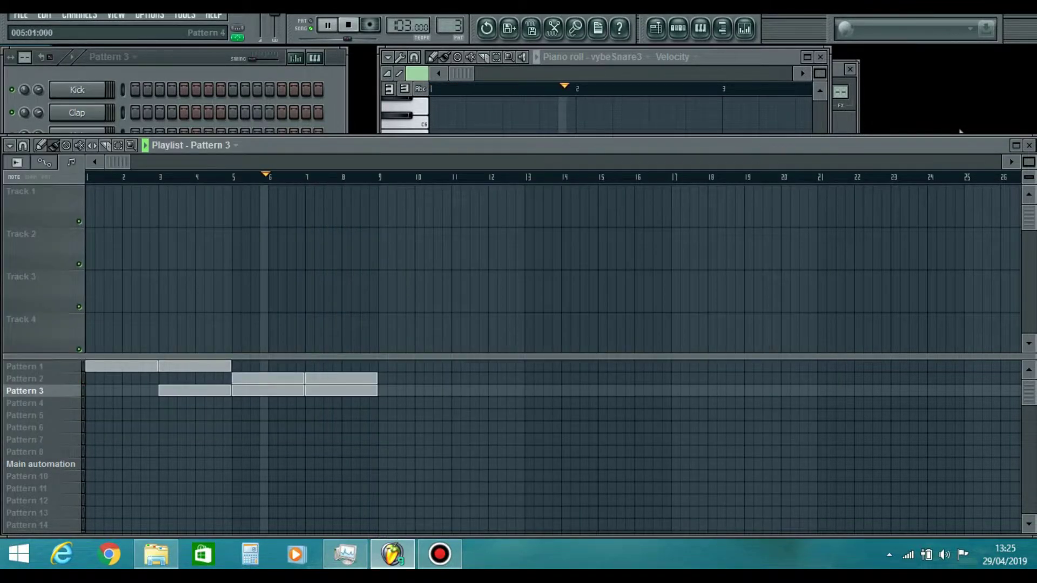
key("F6")
key("space")
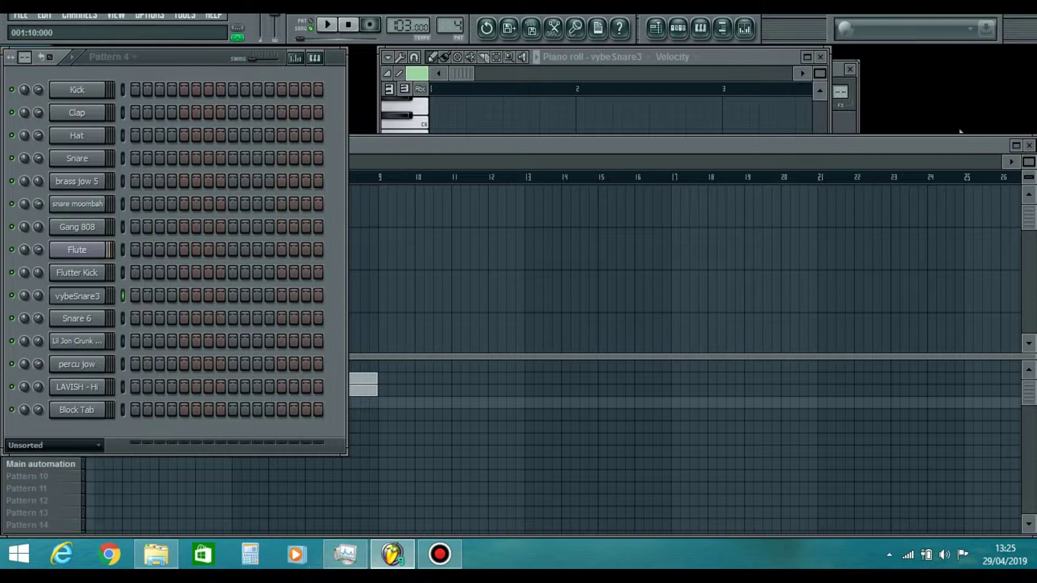
Step: Select the percu jow channel, place Pattern 4 at bar 3 in the playlist and set the song position to bar 2, step 5
left_click(77, 364)
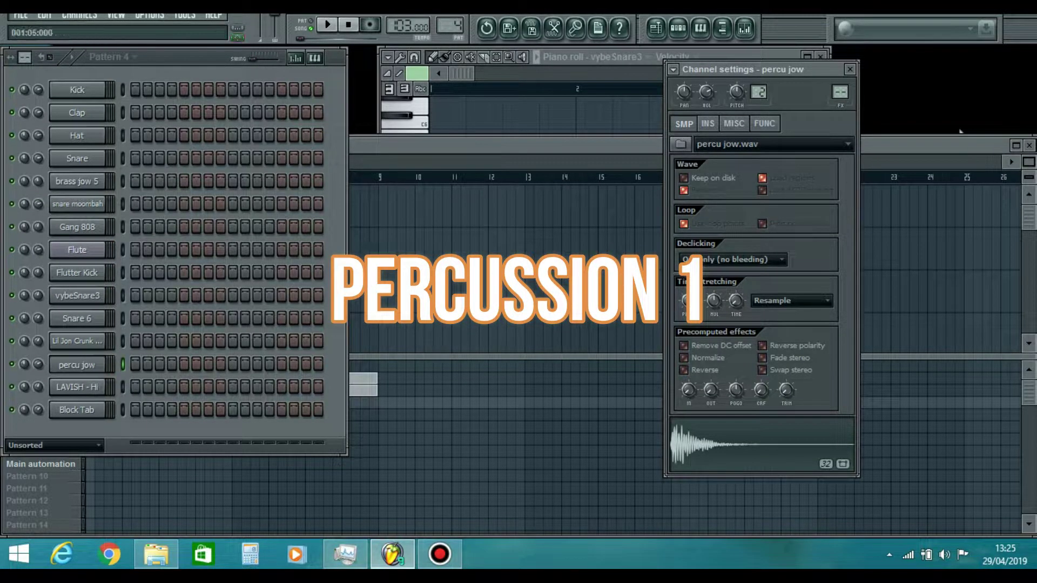
key("F5")
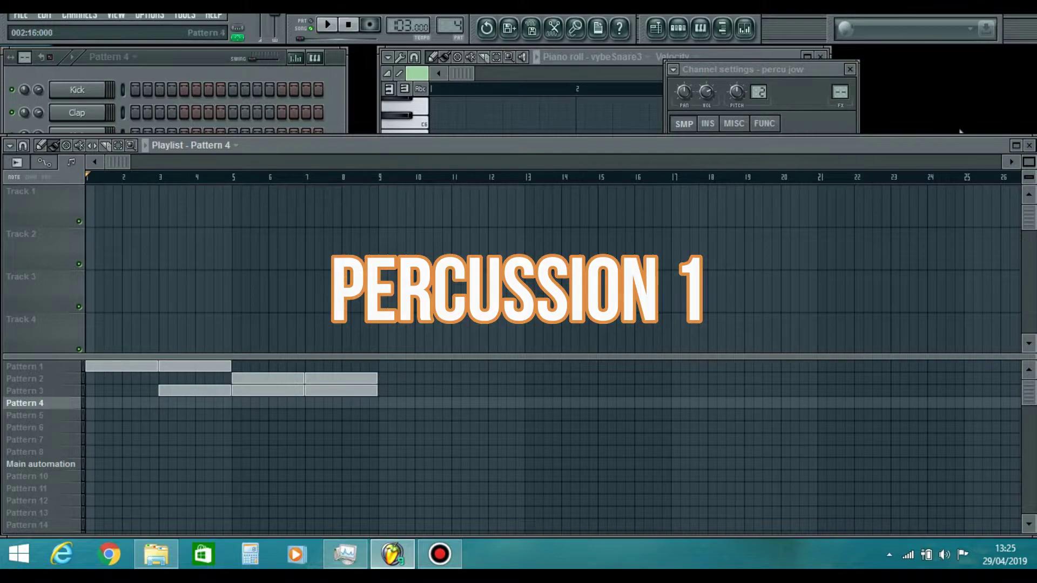
double_click(159, 403)
key("F5")
left_click(131, 176)
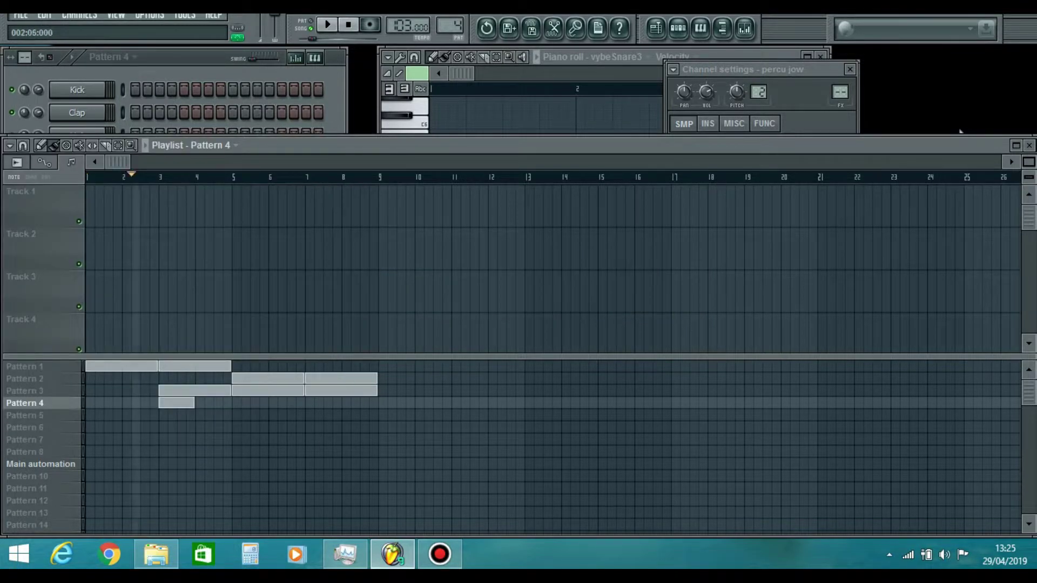
Step: Record a rhythm of C5 hits on percu jow into Pattern 4 while the song plays
key("r")
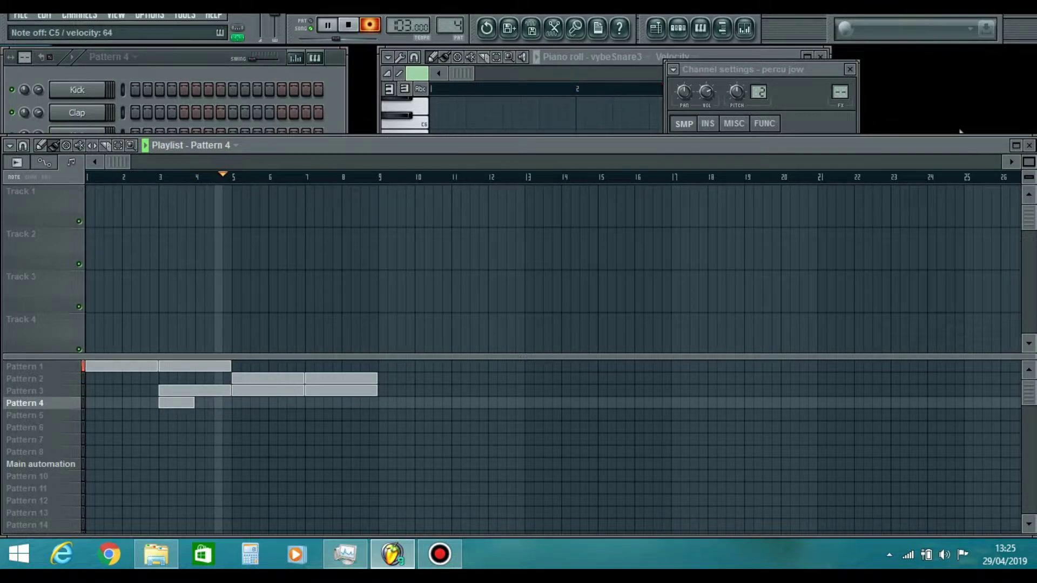
key("r")
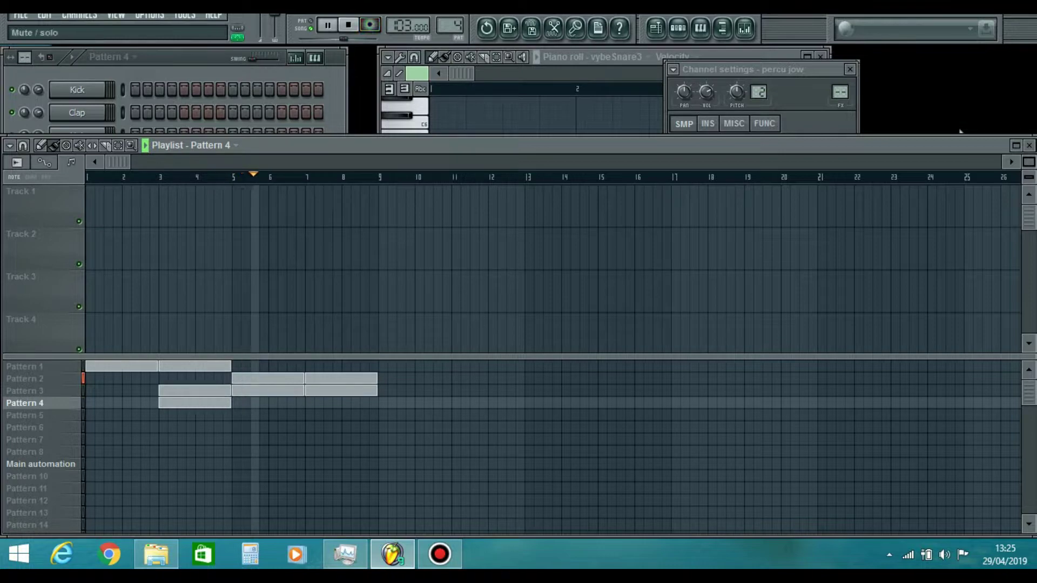
Step: Quantize all the recorded percu jow notes in the piano roll
key("F6")
key("F7")
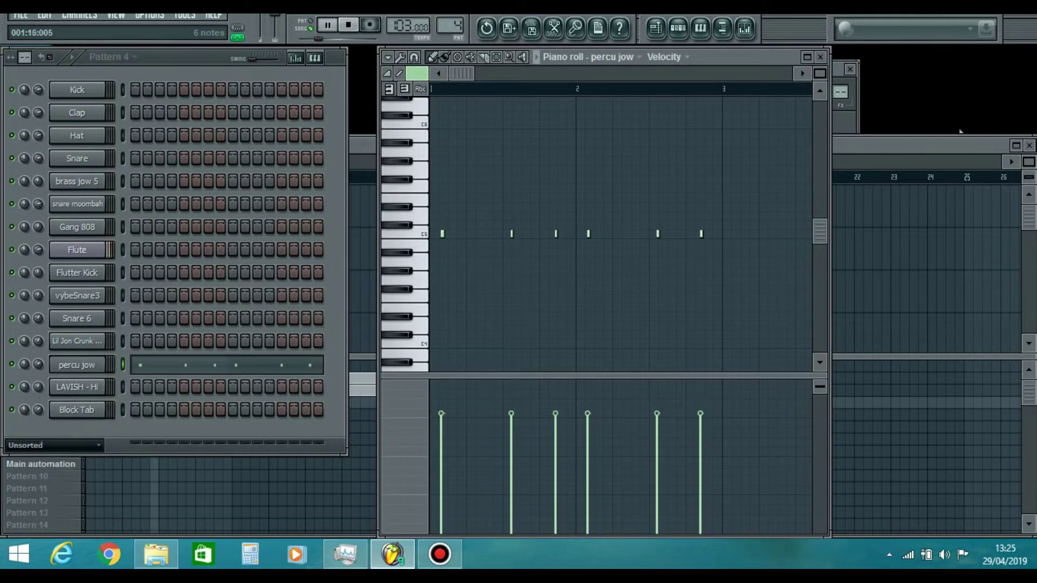
key("ctrl+a")
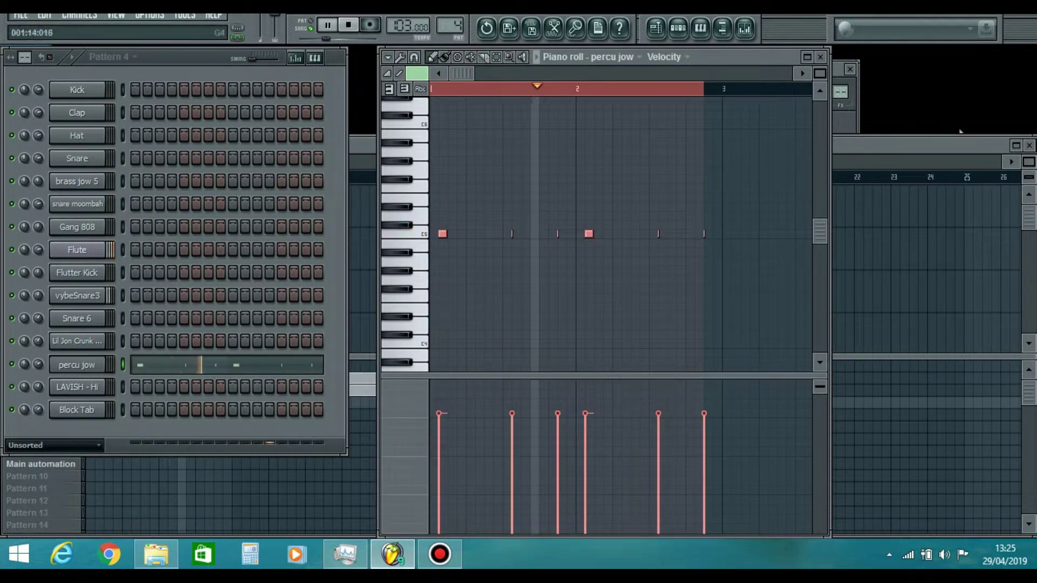
key("ctrl+d")
key("Page_Up")
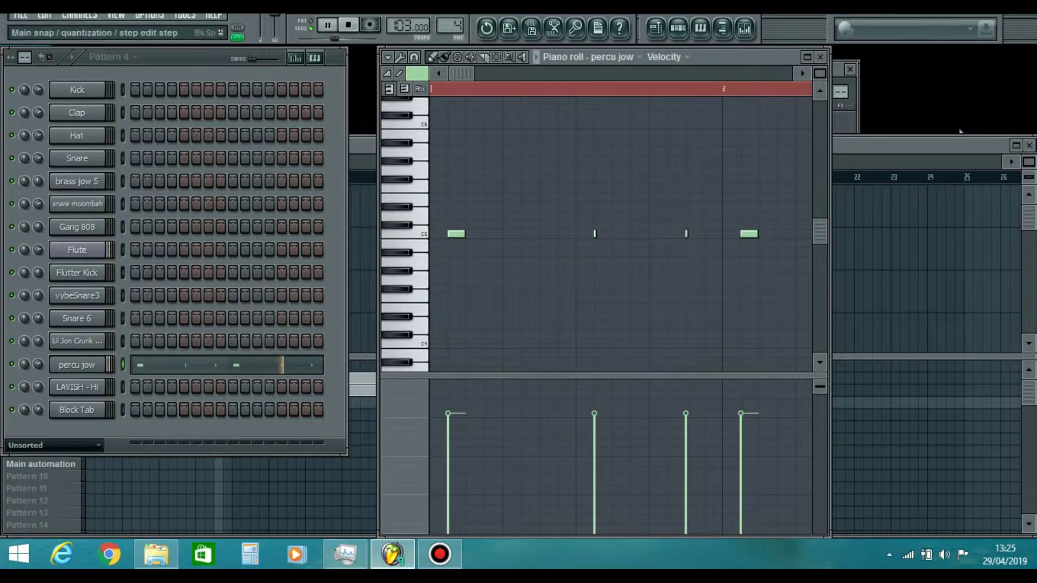
Step: Shift the percu jow notes that open bars 1 and 2 and the second hit slightly later in the piano roll
left_click(720, 11)
left_click(736, 87)
left_click_drag(454, 234, 461, 233)
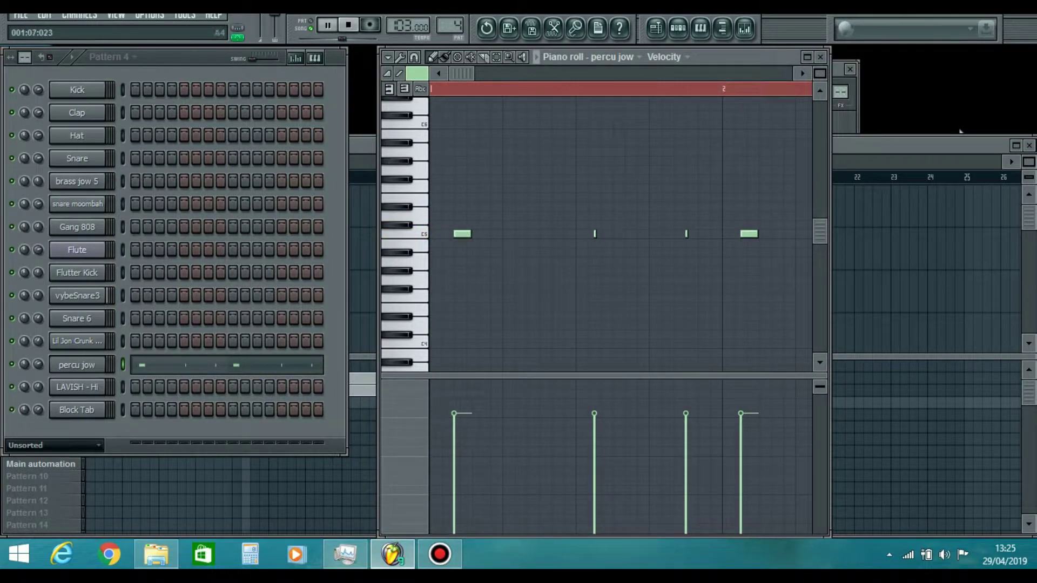
left_click_drag(595, 234, 601, 234)
left_click_drag(748, 234, 754, 234)
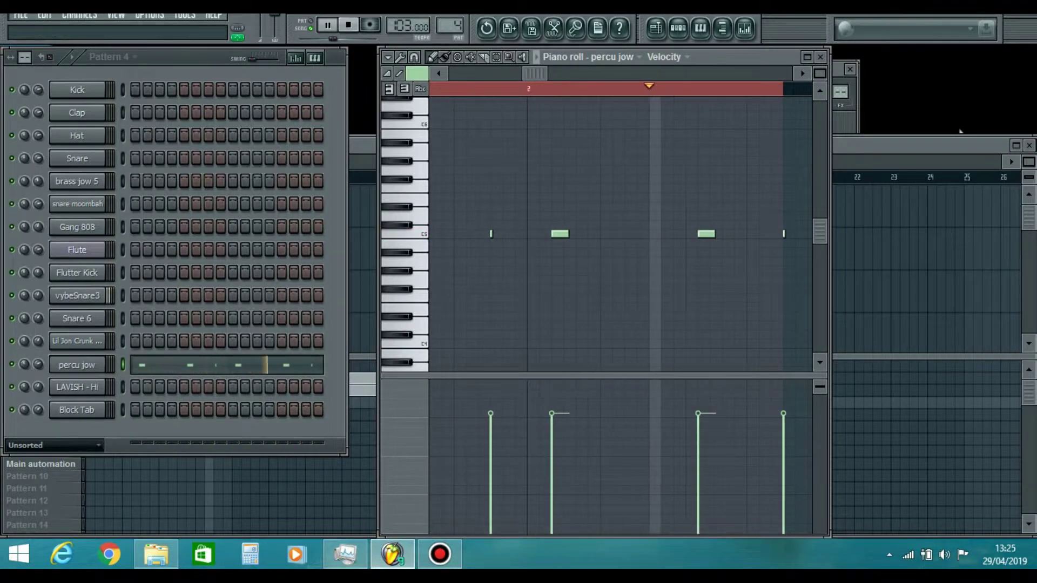
Step: Add Pattern 4 at bars 5 and 7 in the playlist and move the song position back near the beginning
left_click(361, 292)
left_click_drag(266, 403, 336, 403)
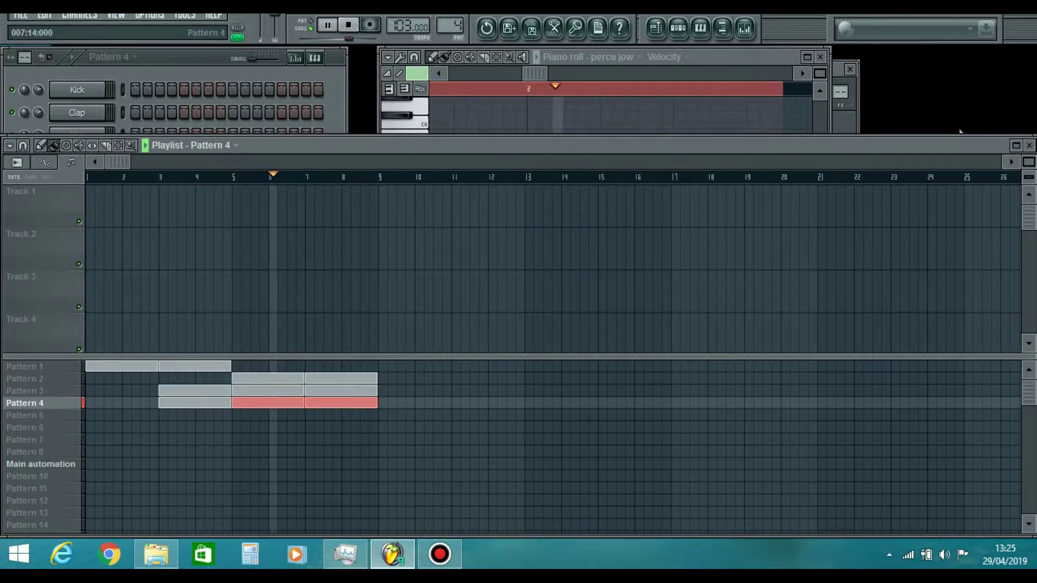
left_click(109, 177)
Step: Switch to Pattern 5, stop playback, select the Gang 808 channel and place Pattern 5 at bar 5 in the playlist
key("F4")
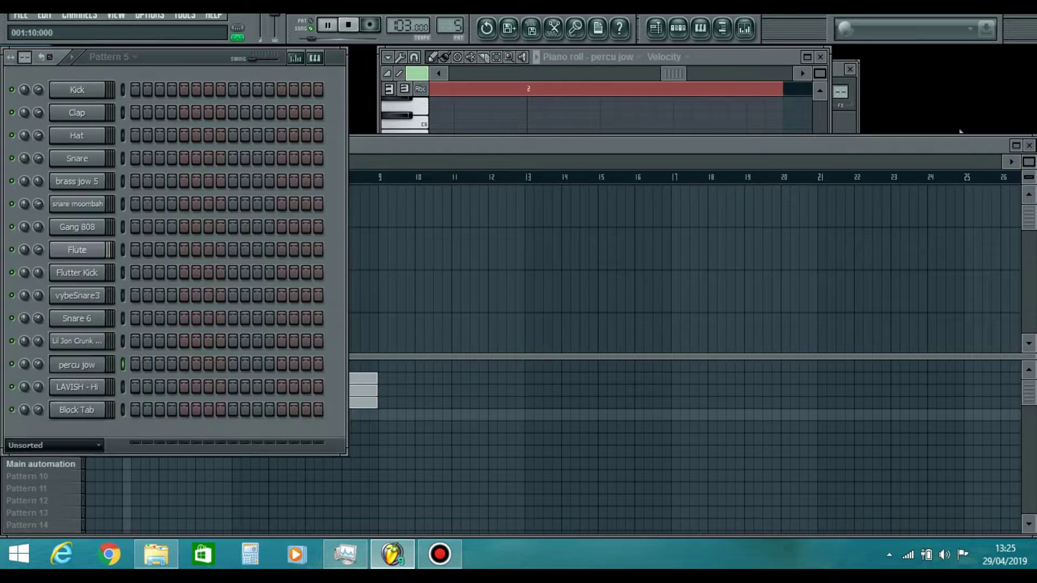
key("space")
left_click(78, 227)
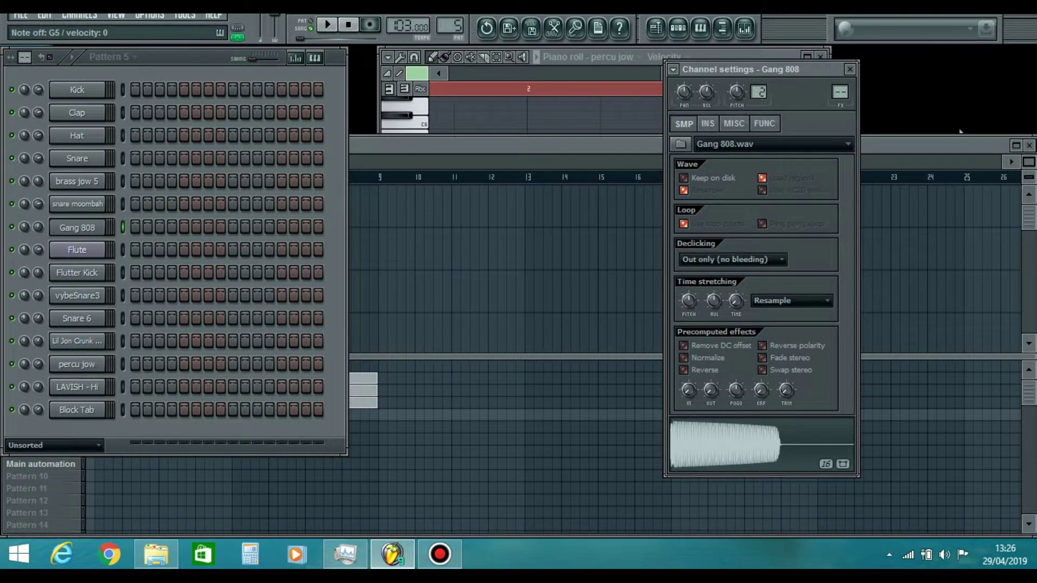
key("F5")
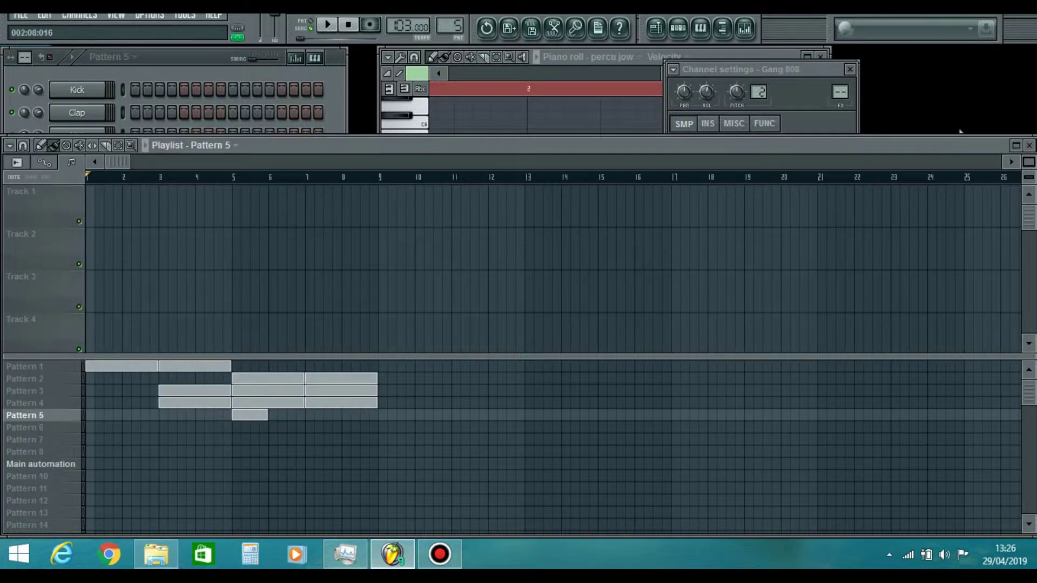
Step: Record a Gang 808 bass line into Pattern 5 while the song plays
key("0")
key("r")
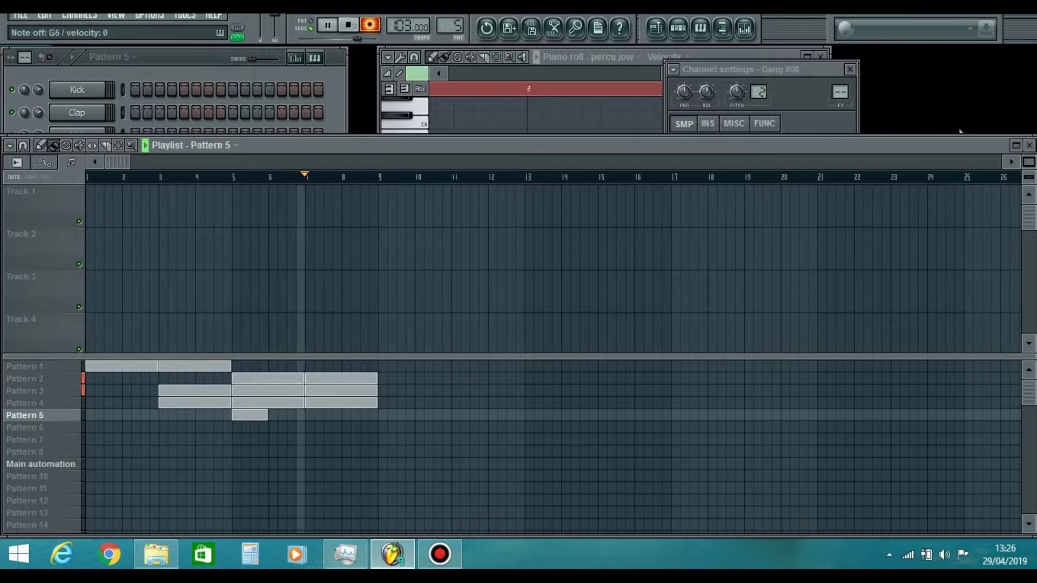
key("r")
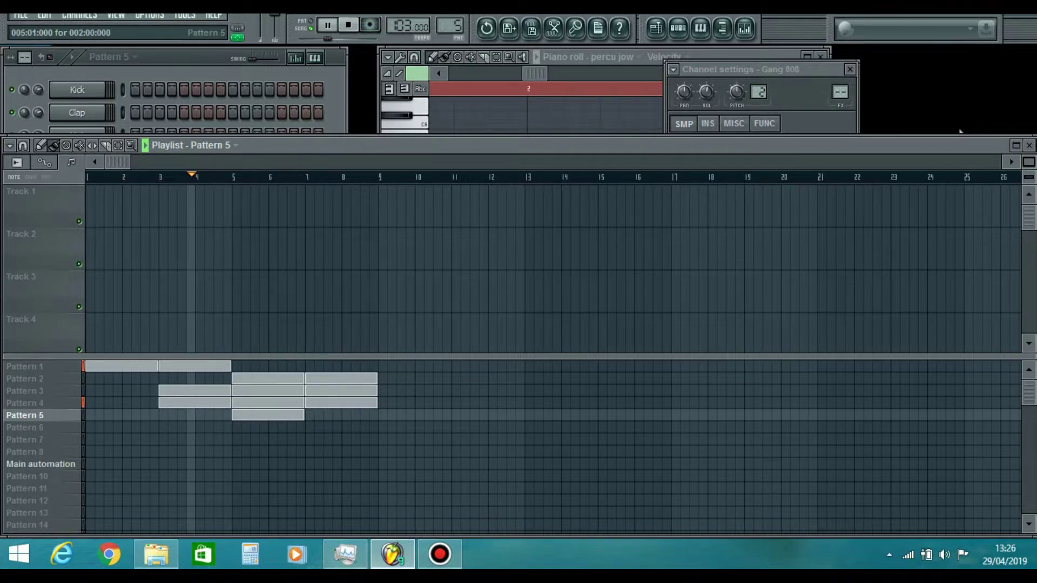
Step: Quantize all the recorded Gang 808 notes in Pattern 5's piano roll
double_click(269, 414)
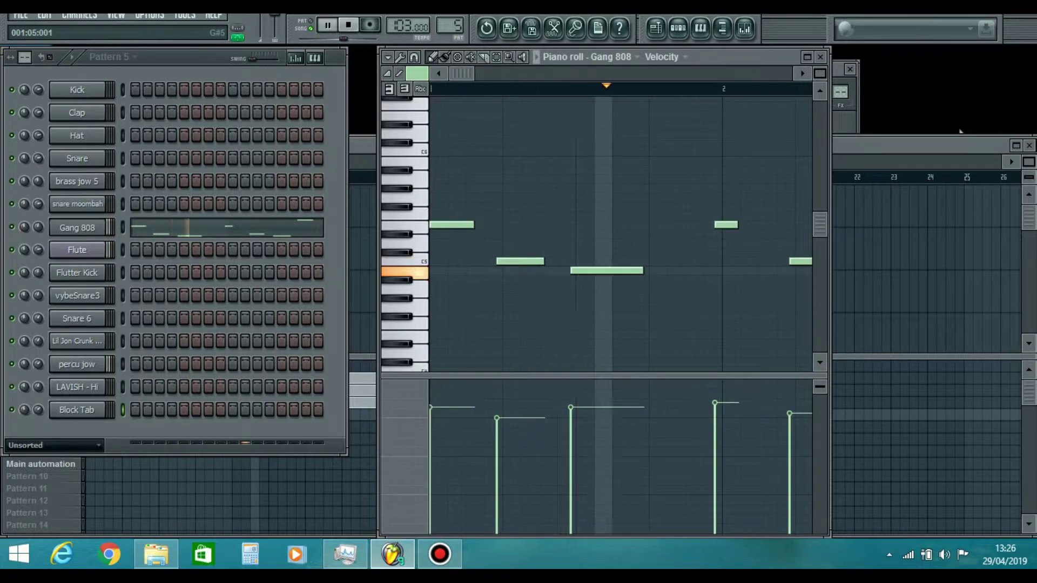
key("ctrl+a")
key("ctrl+c")
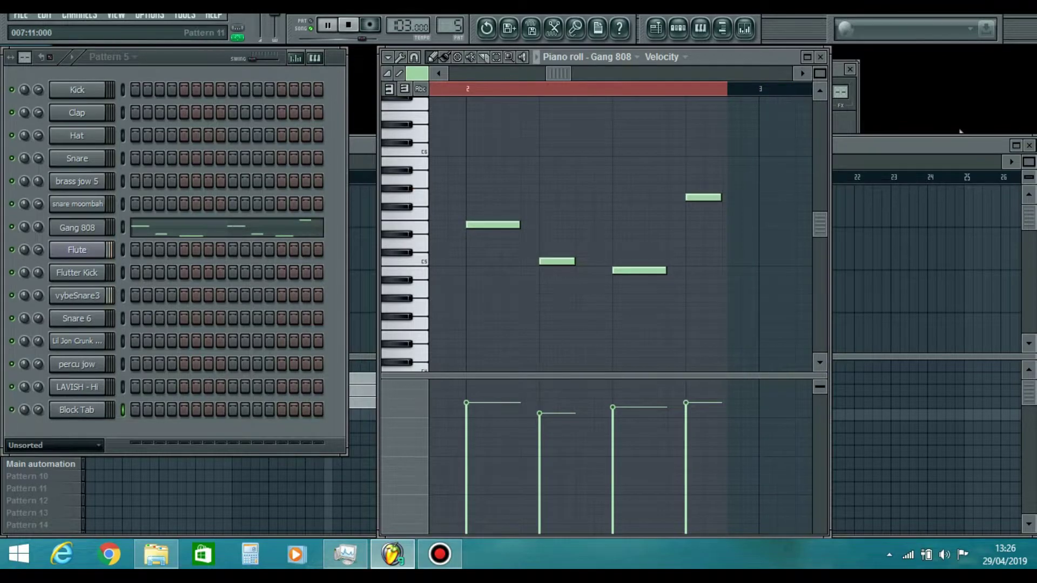
Step: Add Pattern 5 at bar 7 in the playlist
key("F5")
key("ctrl+b")
key("F5")
key("F5")
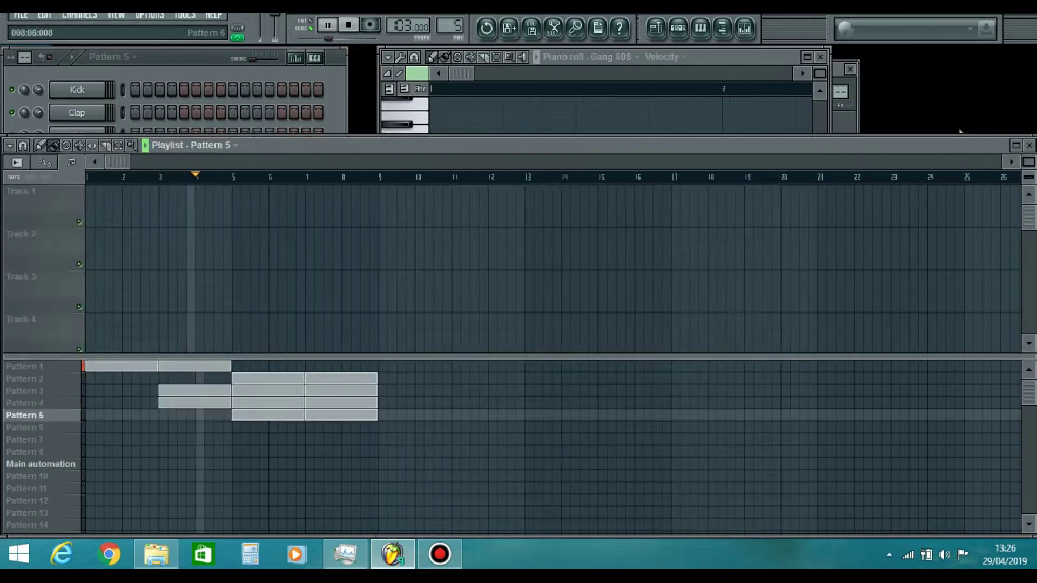
Step: Widen the piano roll, move the last Gang 808 note to B4, level all note velocities and stop playback
key("F5")
left_click_drag(831, 173, 1033, 173)
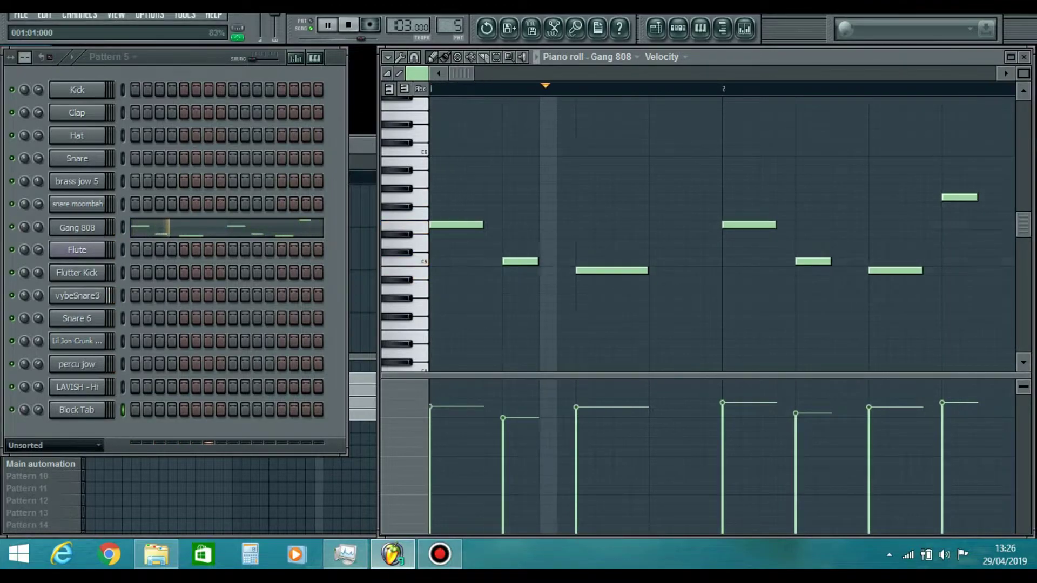
key("space")
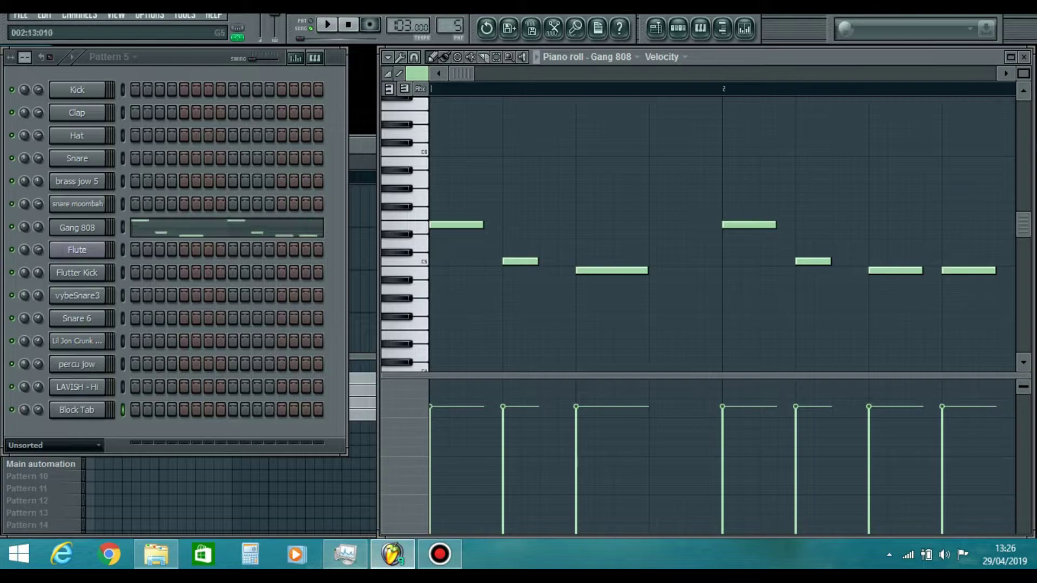
Step: Play the song from bar 5 and add a G5 note above the last Gang 808 note of bar 2
left_click(362, 146)
left_click(233, 177)
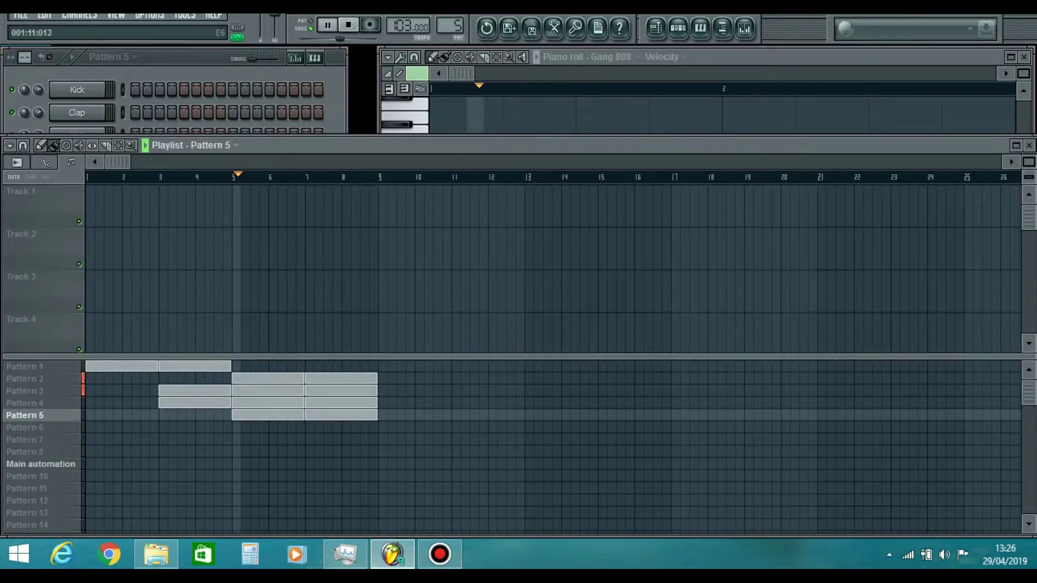
left_click(401, 78)
left_click_drag(461, 73, 492, 73)
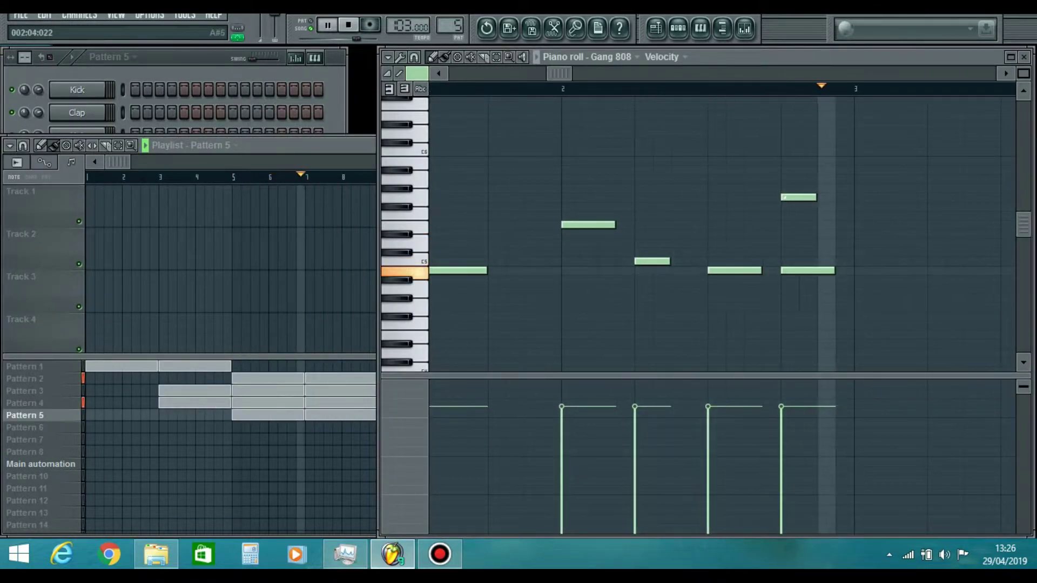
Step: Stop playback and program Snare 6 hits on steps 4, 7, 12 and 15 of Pattern 6
key("space")
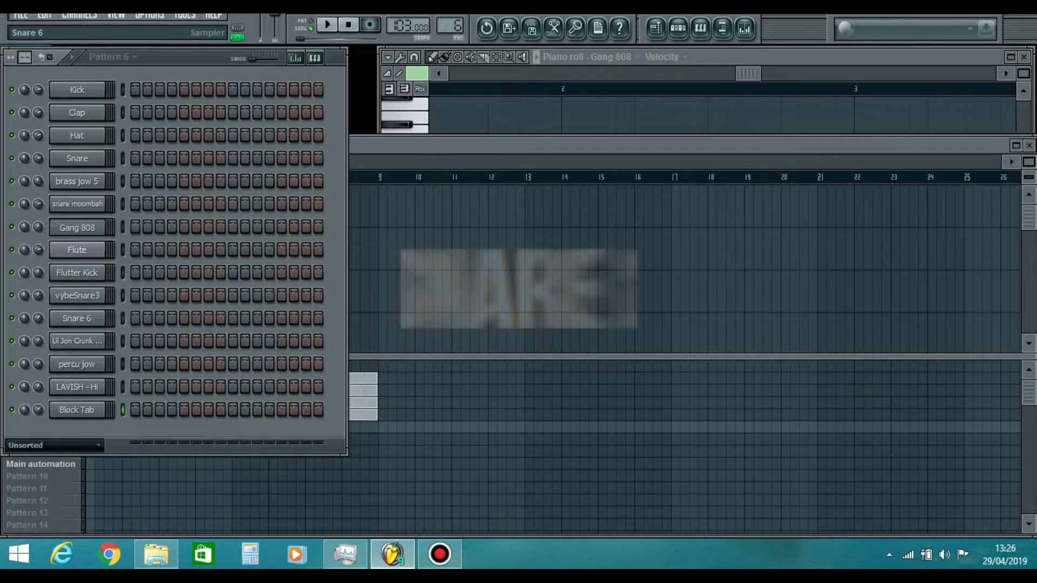
left_click(77, 318)
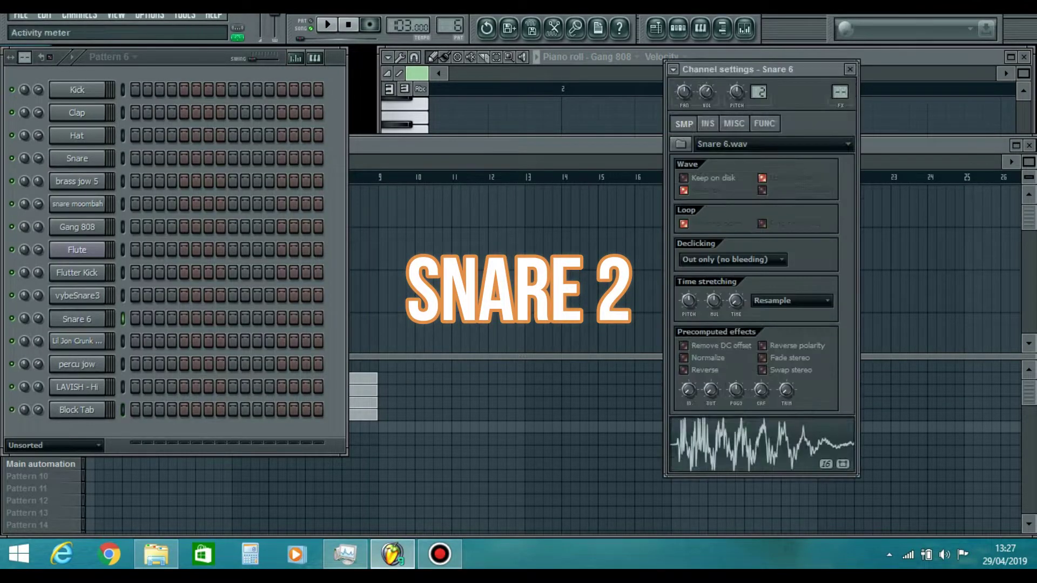
left_click(172, 318)
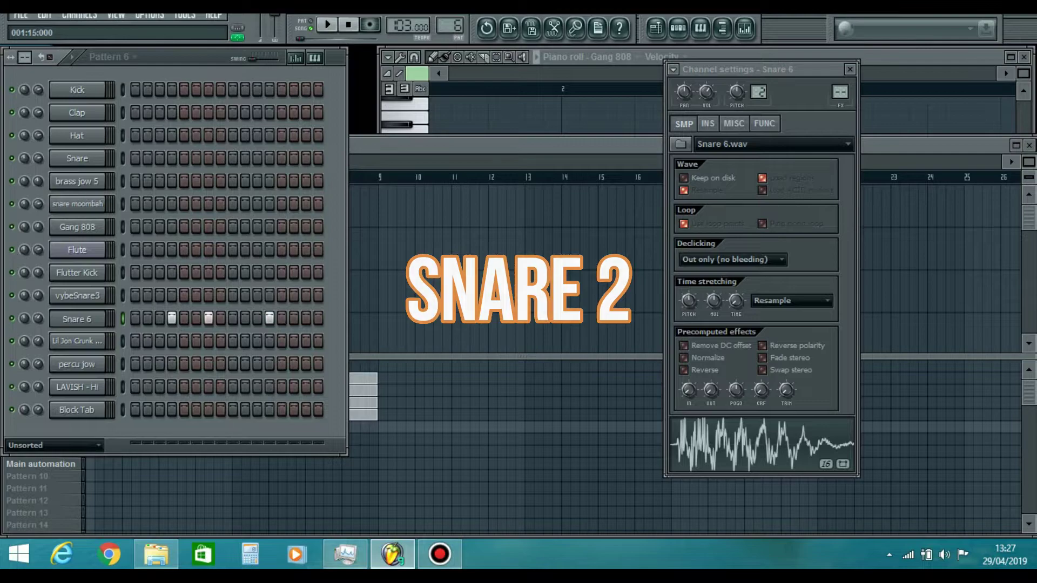
left_click(306, 318)
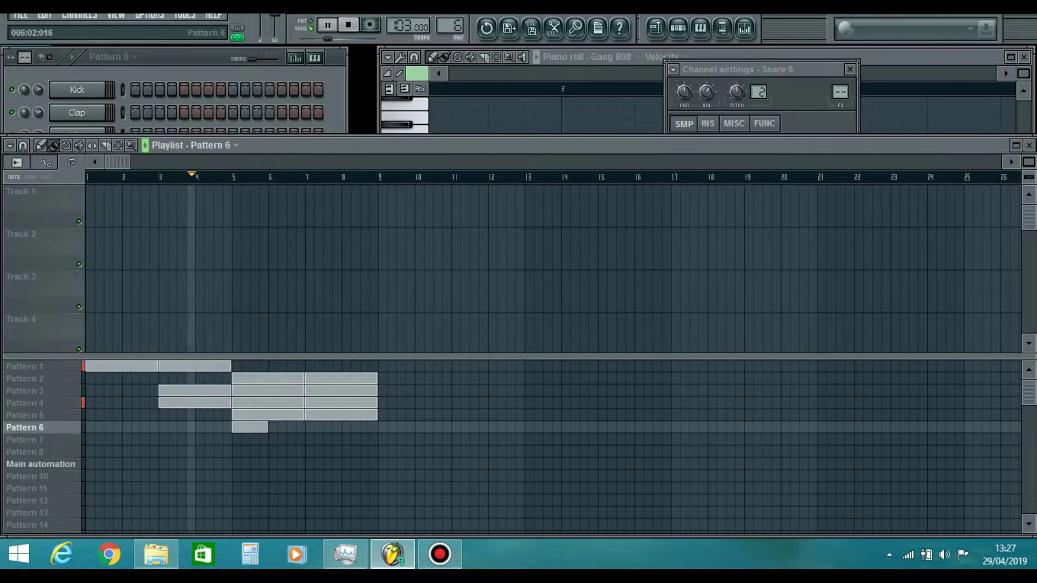
Step: Repeat Pattern 6 in the playlist at bars 6, 7 and 8
mouse_move(274, 427)
left_mouse_down()
mouse_move(390, 427)
mouse_move(370, 427)
left_mouse_up()
key("F6")
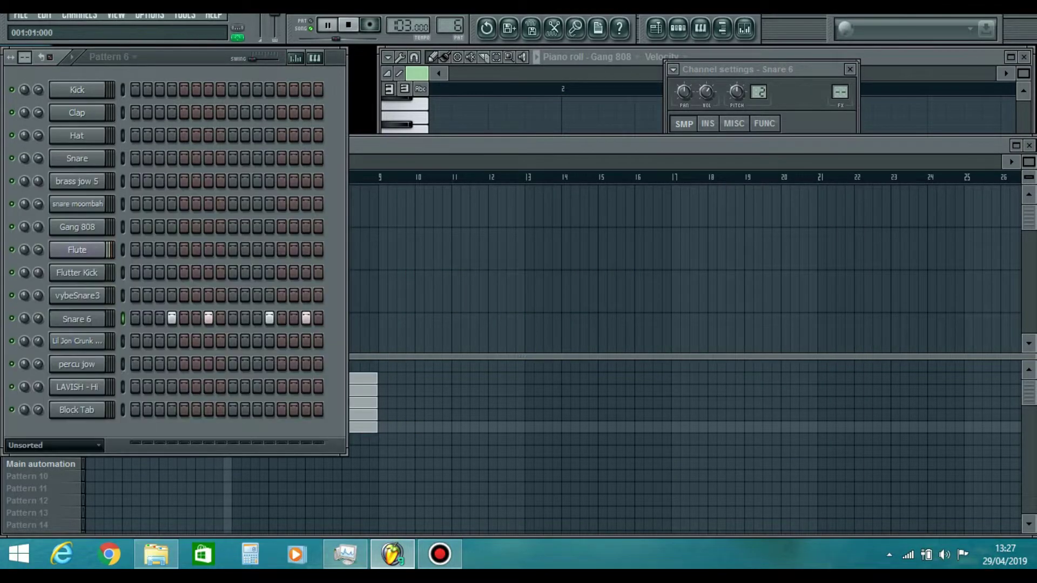
left_click(249, 478)
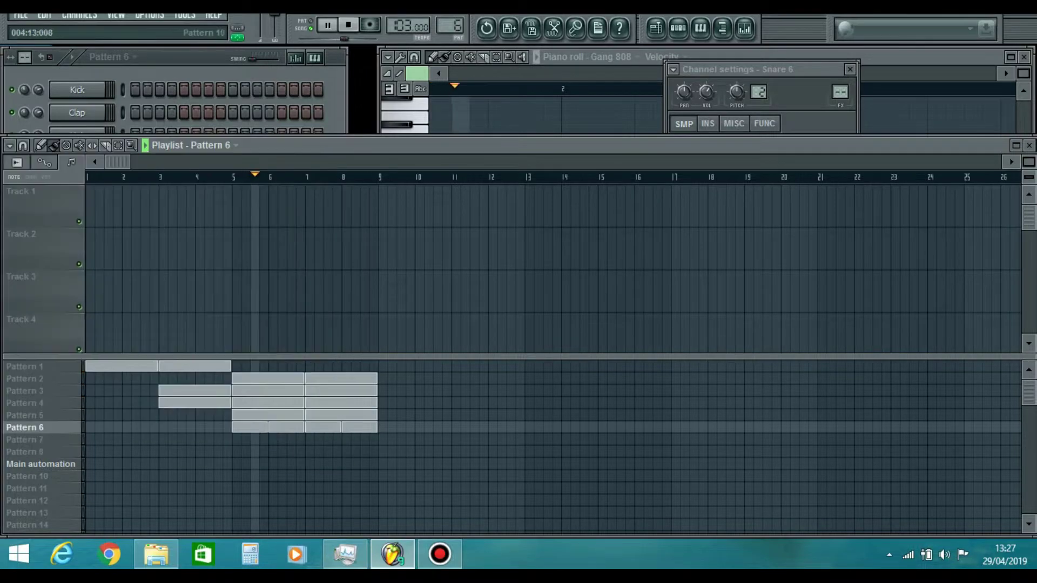
Step: Place Pattern 7 at bars 5 and 3 in the playlist and select the Lil Jon Crunk HiHat channel
double_click(246, 440)
key("F5")
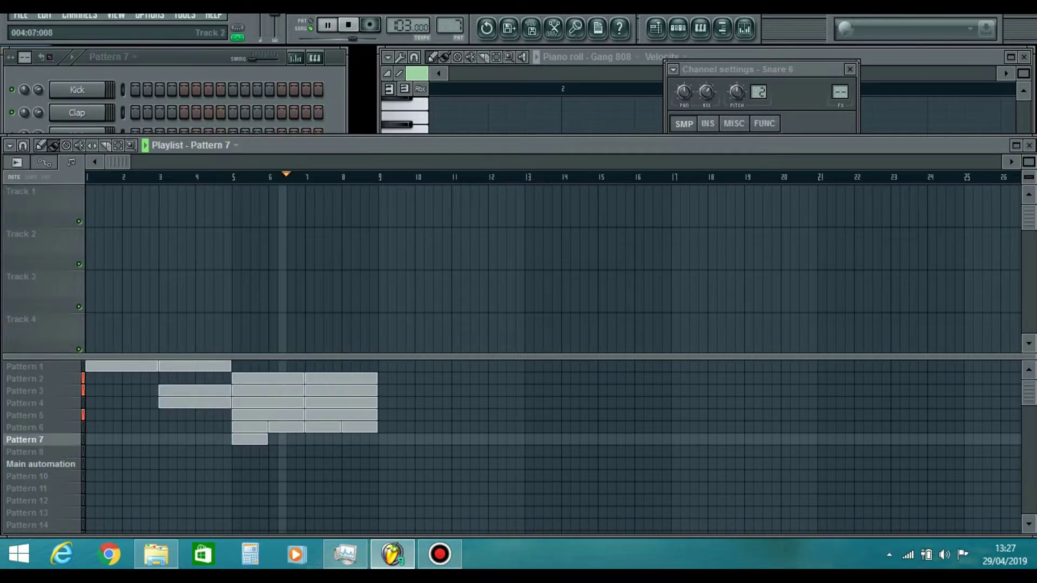
double_click(172, 439)
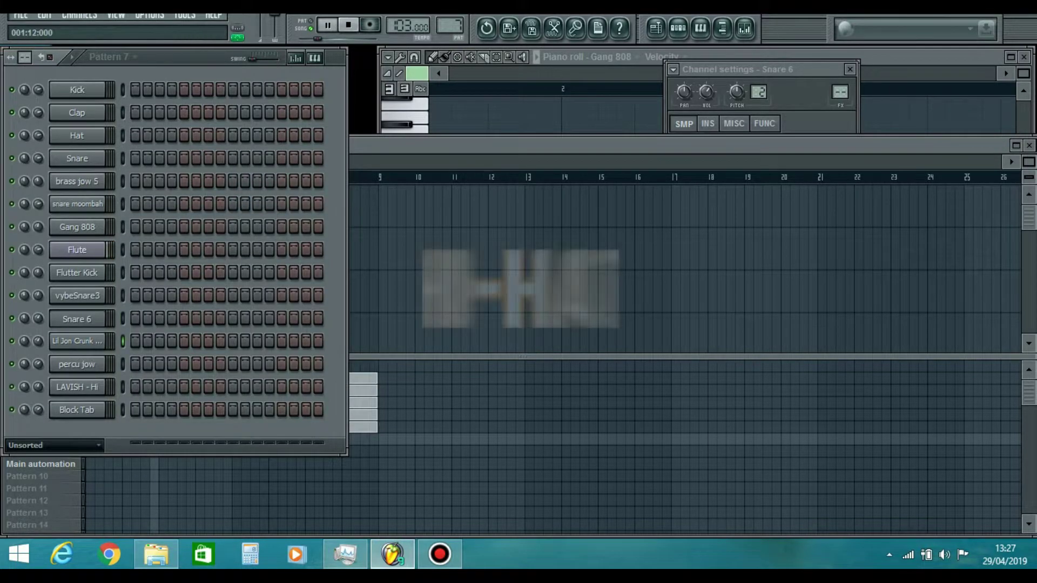
Step: Record a rhythm of C5 hits on the Lil Jon Crunk HiHat into Pattern 7 while the song plays
key("F5")
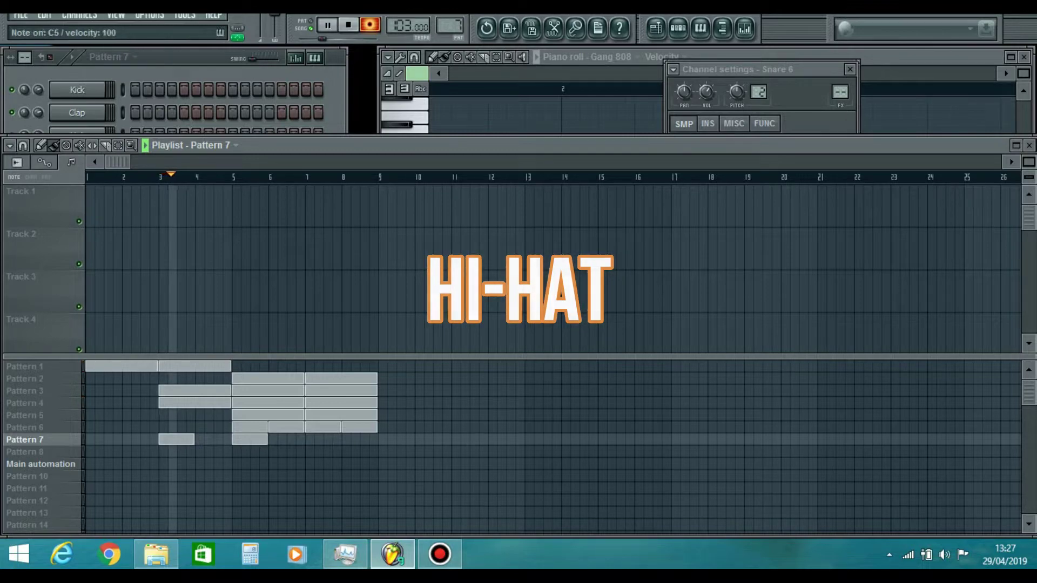
left_click(153, 176)
key("space")
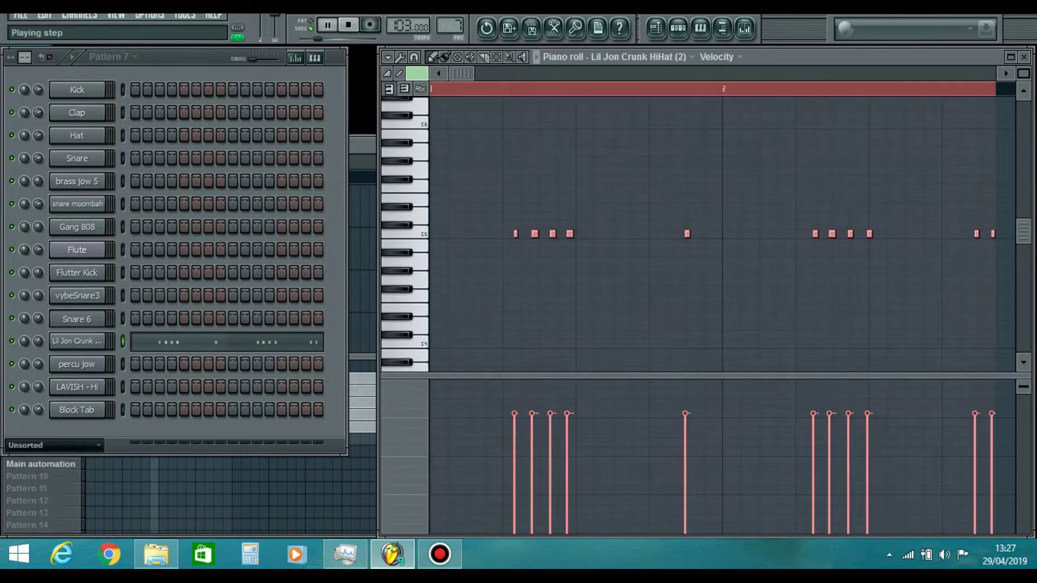
Step: Quantize all the recorded hi-hat notes in the piano roll and clear the selection
key("ctrl+a")
key("ctrl+z")
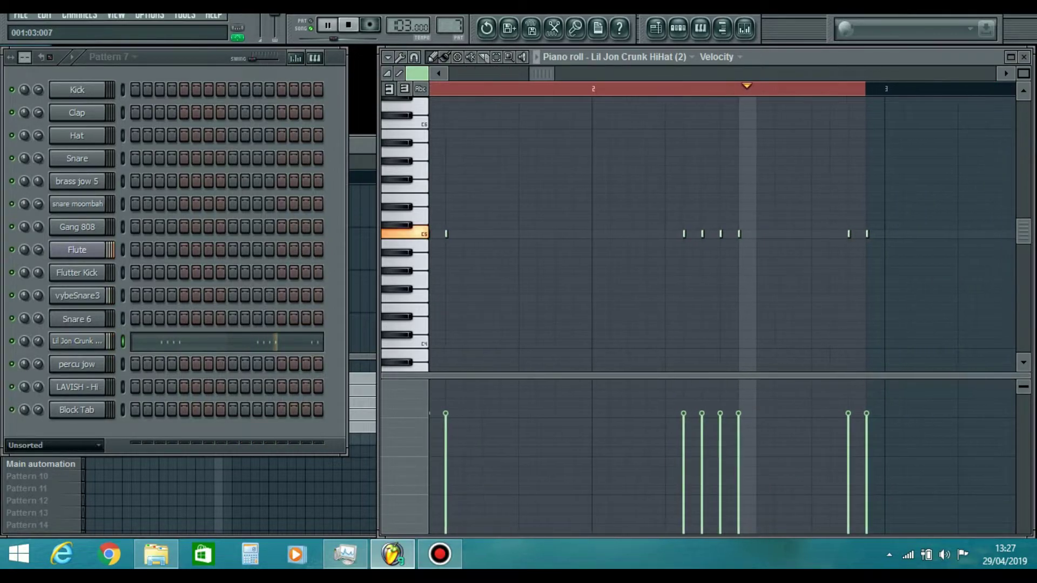
key("ctrl+d")
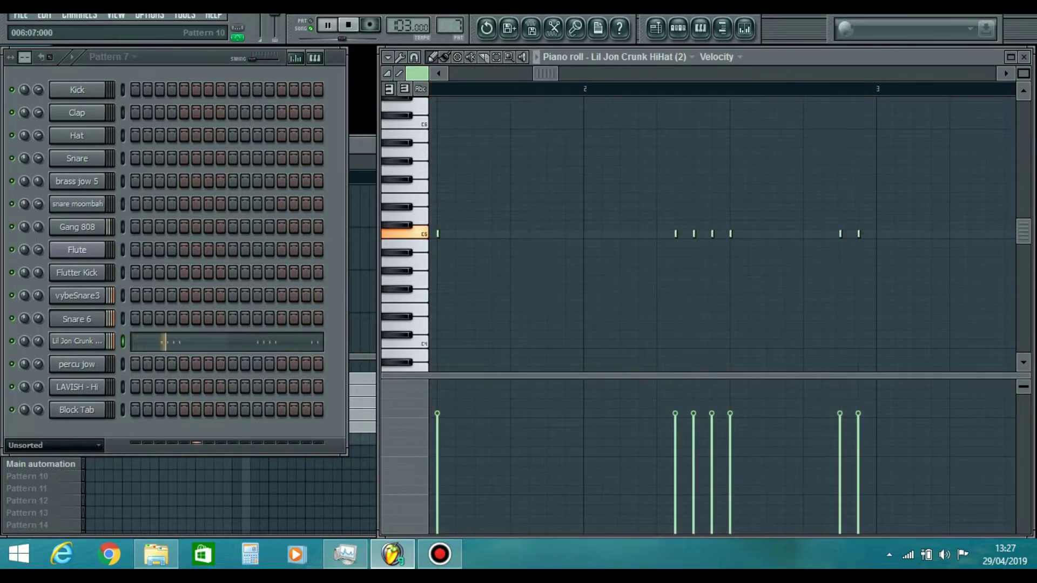
Step: Add Pattern 7 at bar 7 in the playlist
left_click(282, 476)
left_click(318, 439)
left_click(179, 57)
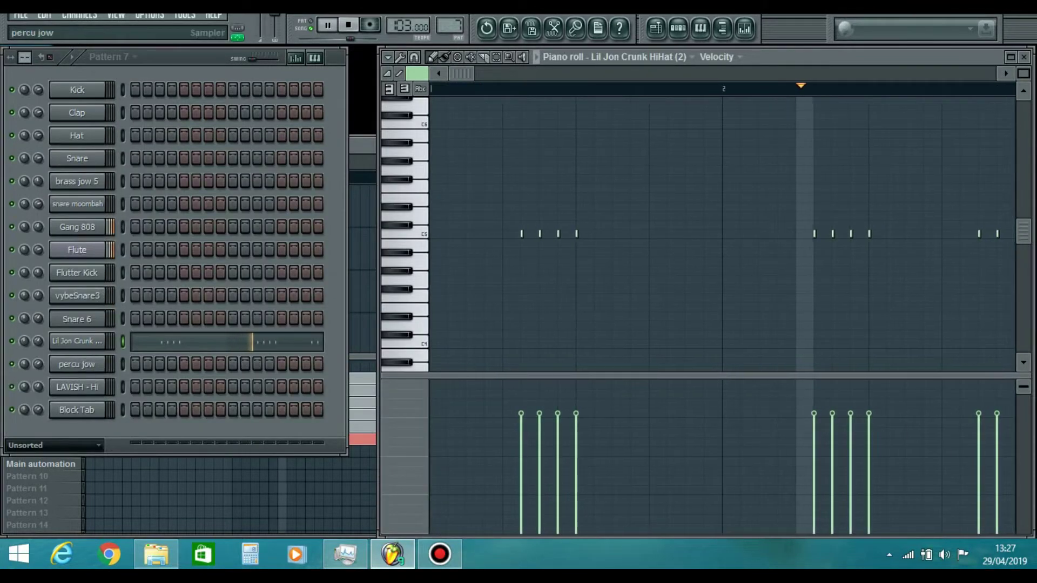
Step: Place Pattern 8 at bar 5 in the playlist and fill the Flutter Kick channel on every fourth step
left_click(238, 477)
left_click(246, 451)
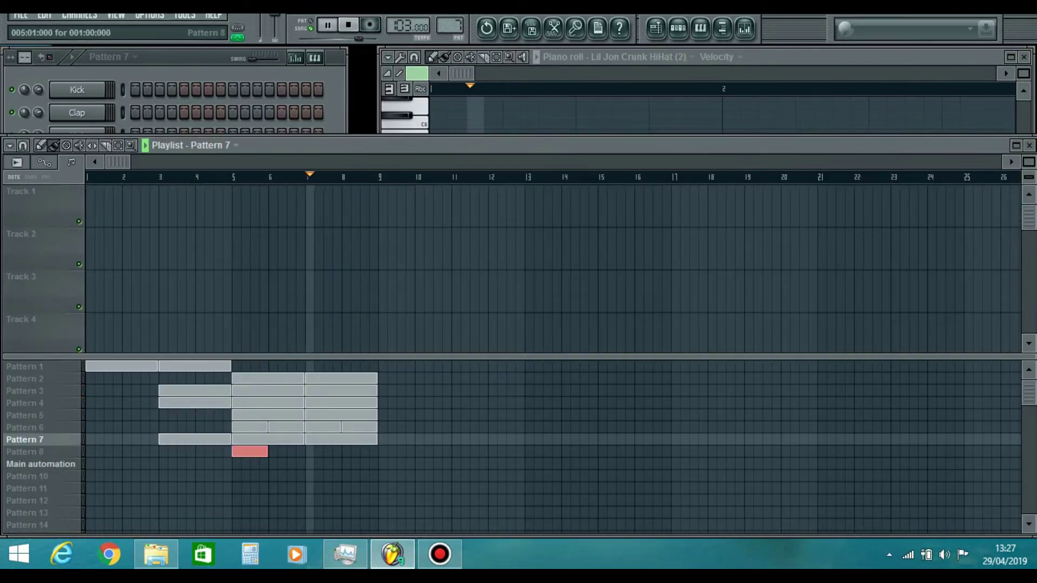
double_click(248, 452)
key("space")
right_click(77, 274)
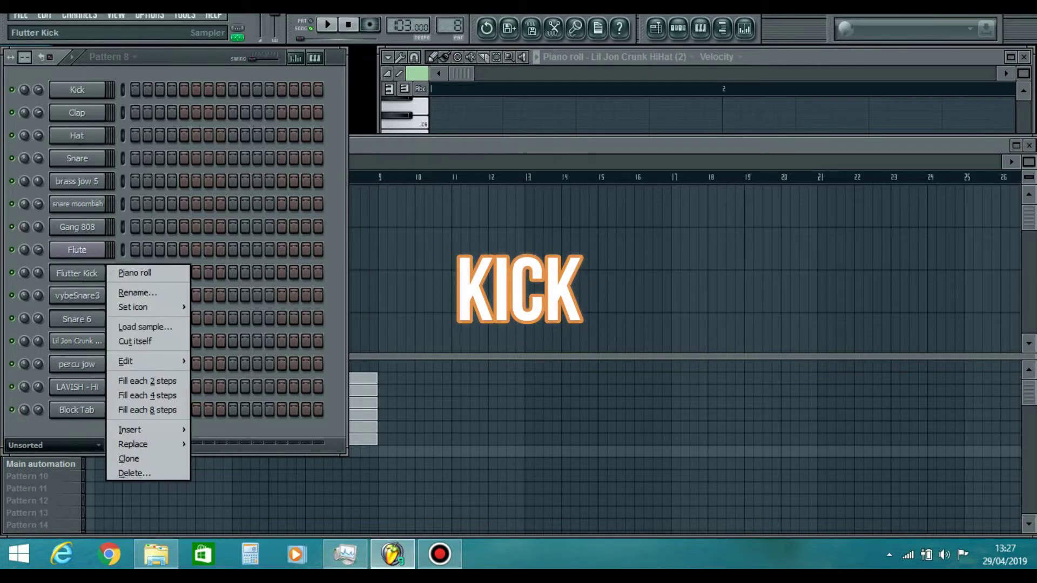
left_click(146, 395)
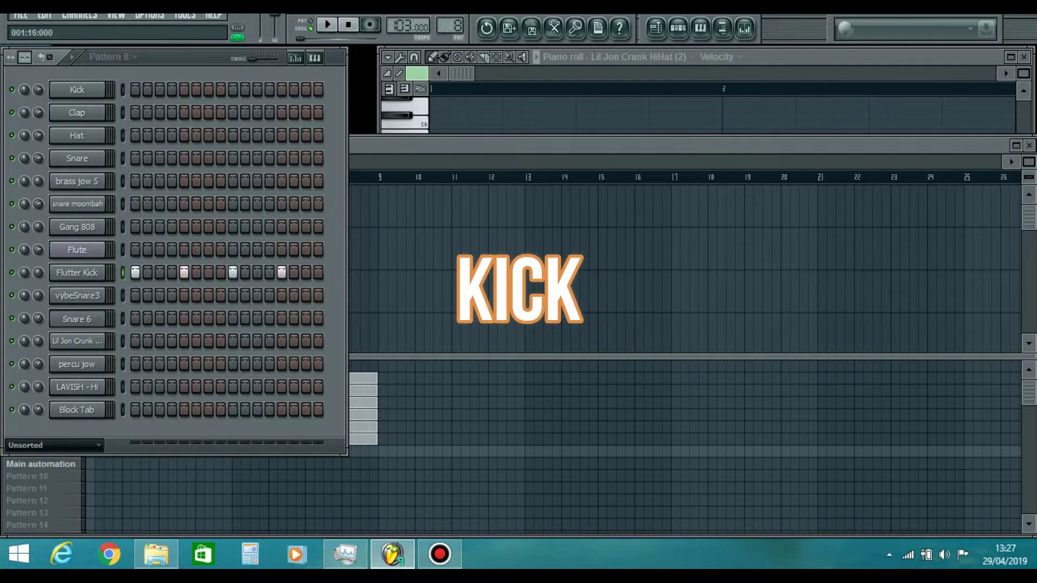
Step: Play the song from bar 4, add a Flutter Kick hit on step 15 and repeat Pattern 8 through bar 8
key("F5")
left_click(195, 177)
key("space")
mouse_move(250, 452)
left_mouse_down()
mouse_move(396, 452)
mouse_move(359, 451)
left_mouse_up()
key("F6")
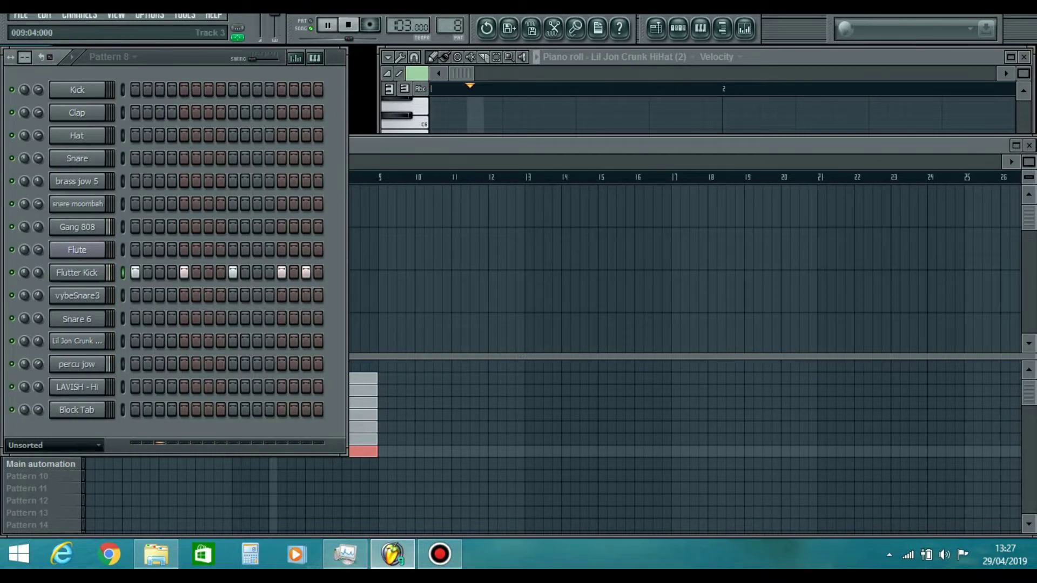
Step: Place the Main automation pattern at bar 5 in the playlist and open the brass jow 5 channel's settings
left_click(410, 289)
double_click(250, 464)
left_click(77, 182)
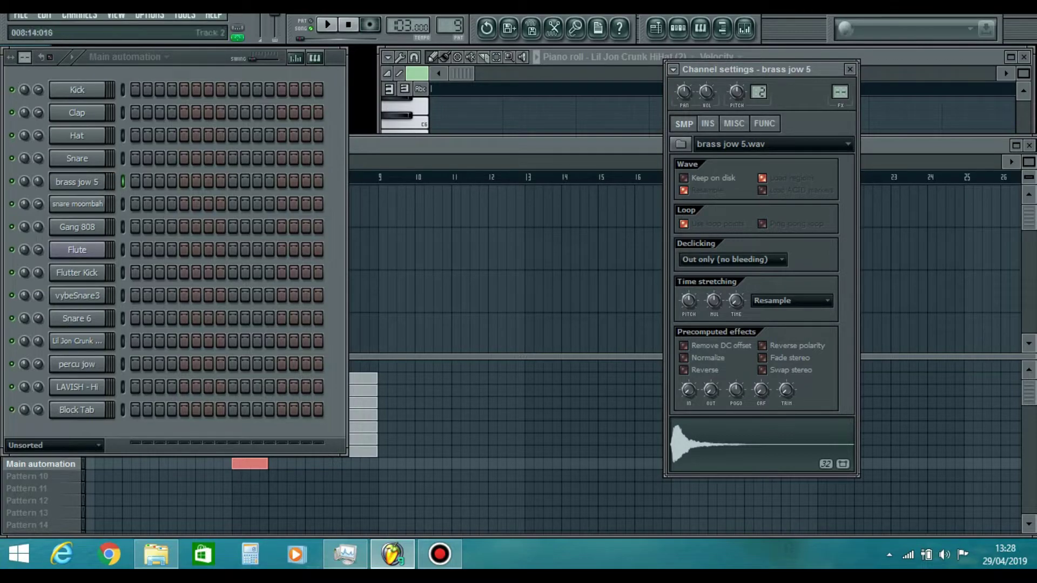
Step: Record a brass jow 5 melody into the Main automation pattern, starting playback from bar 3
left_click(373, 249)
left_click(178, 176)
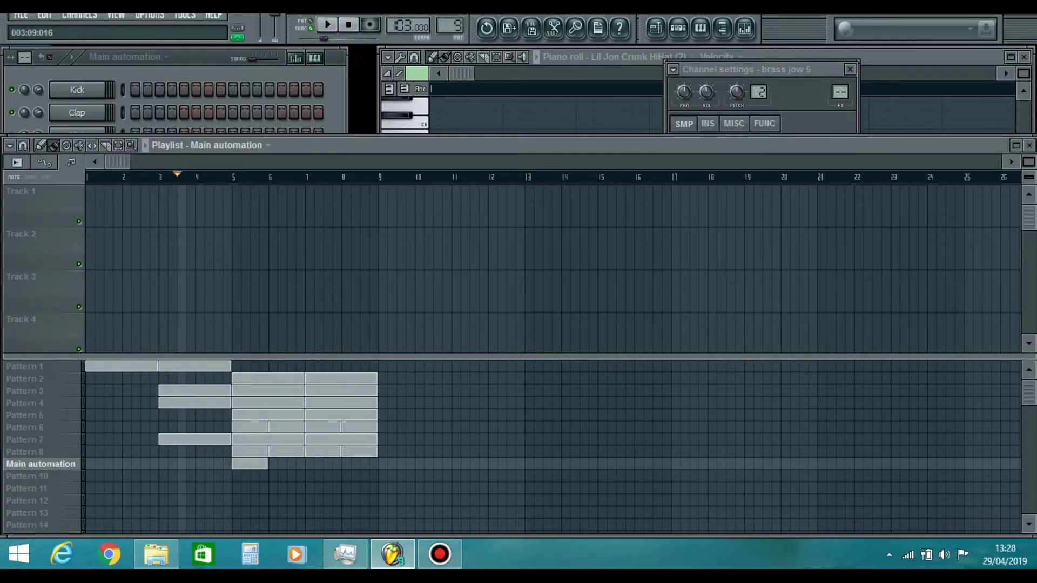
left_click(369, 24)
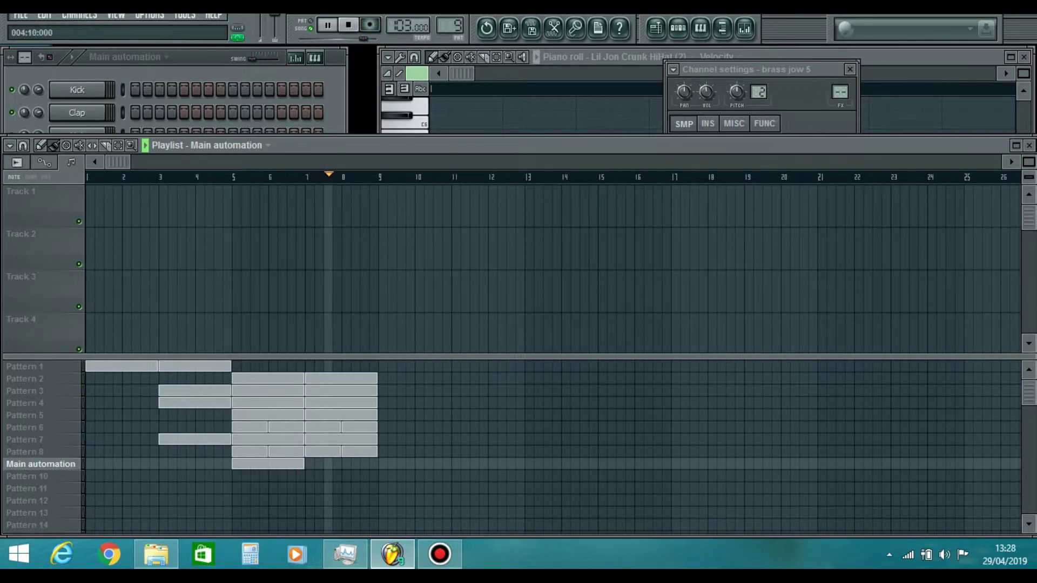
Step: Show the recorded brass melody in the piano roll and move the second bar's B5 note one step later
key("F6")
key("F7")
key("ctrl+a")
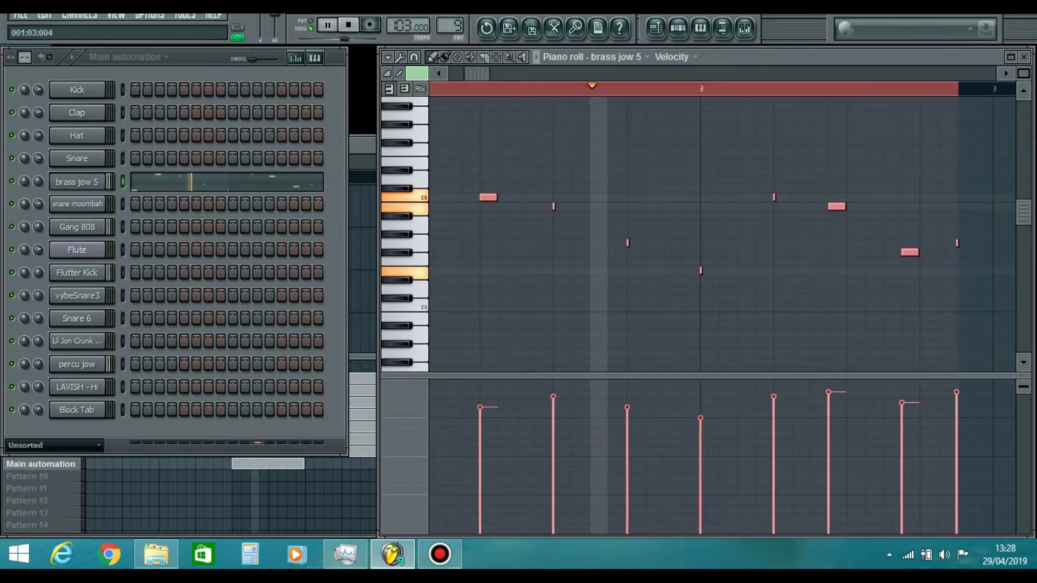
key("ctrl+d")
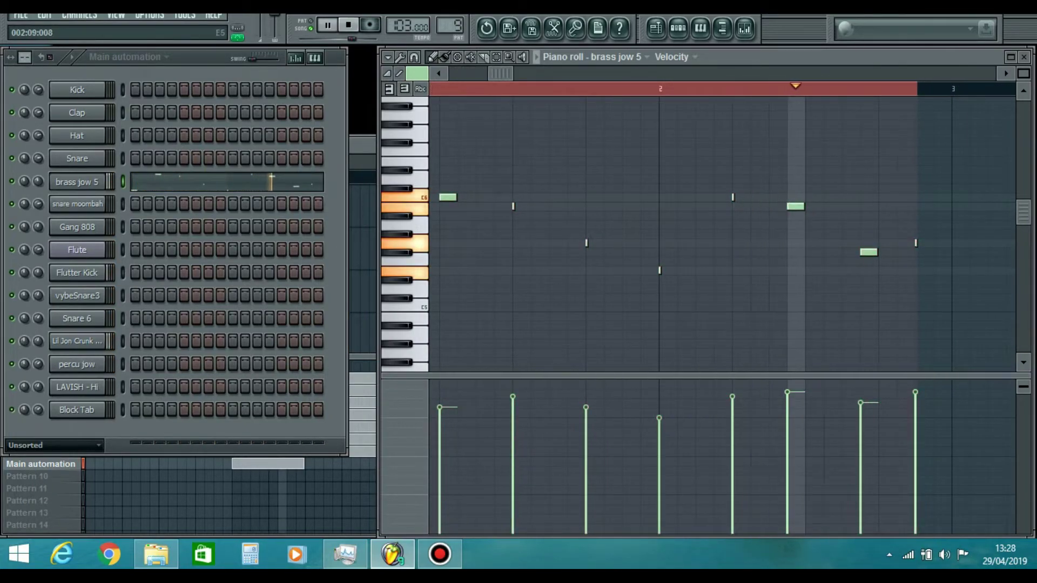
left_click_drag(795, 207, 814, 207)
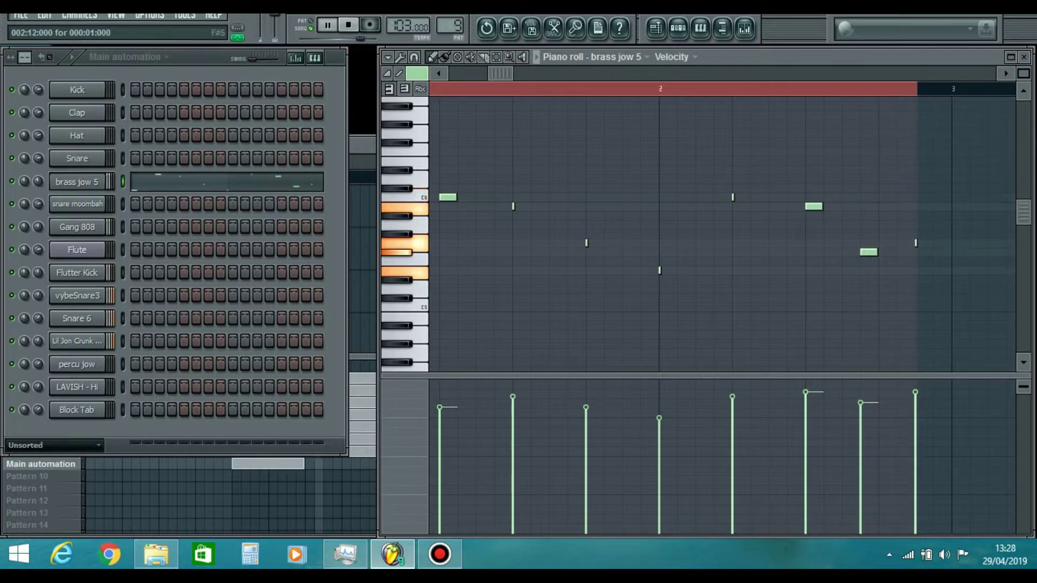
Step: Replay the song, move the brass melody's F#5 note one step later and even out all note velocities
left_click(361, 144)
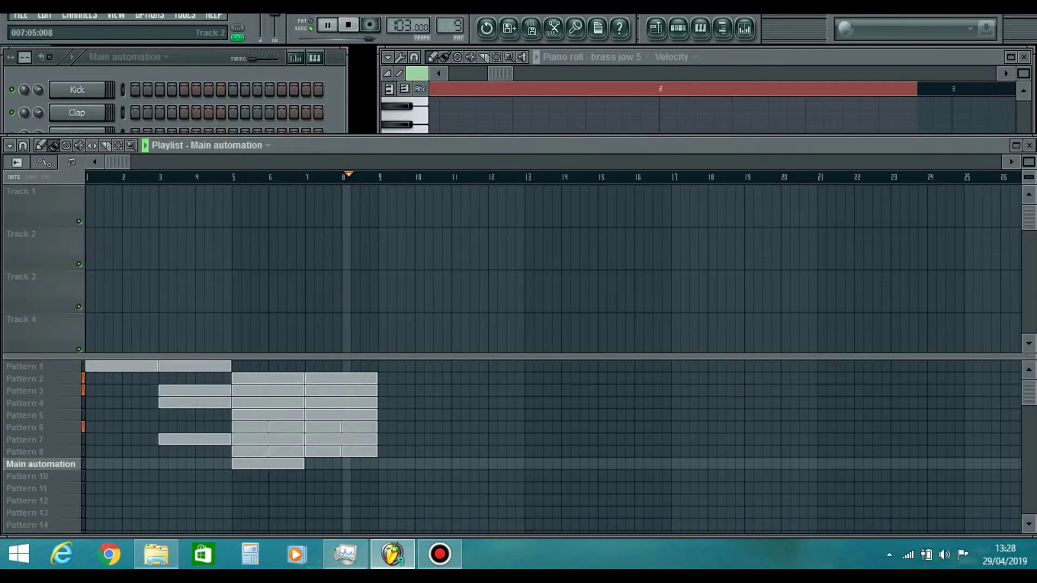
left_click(188, 177)
left_click(504, 90)
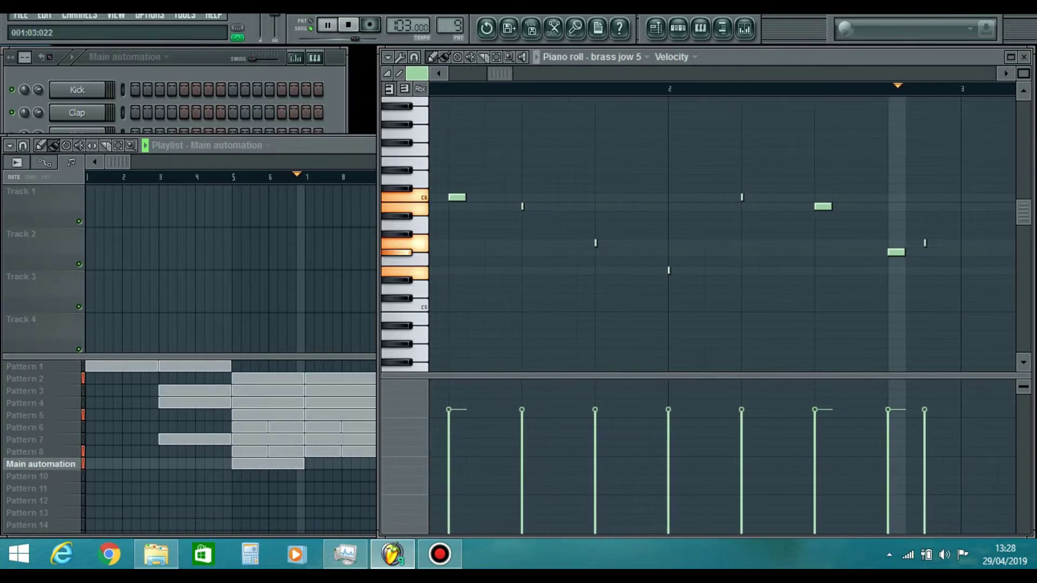
Step: Add Main automation at bar 7 in the playlist and place Pattern 10 at bars 5 through 8
left_click_drag(210, 177, 143, 177)
double_click(323, 464)
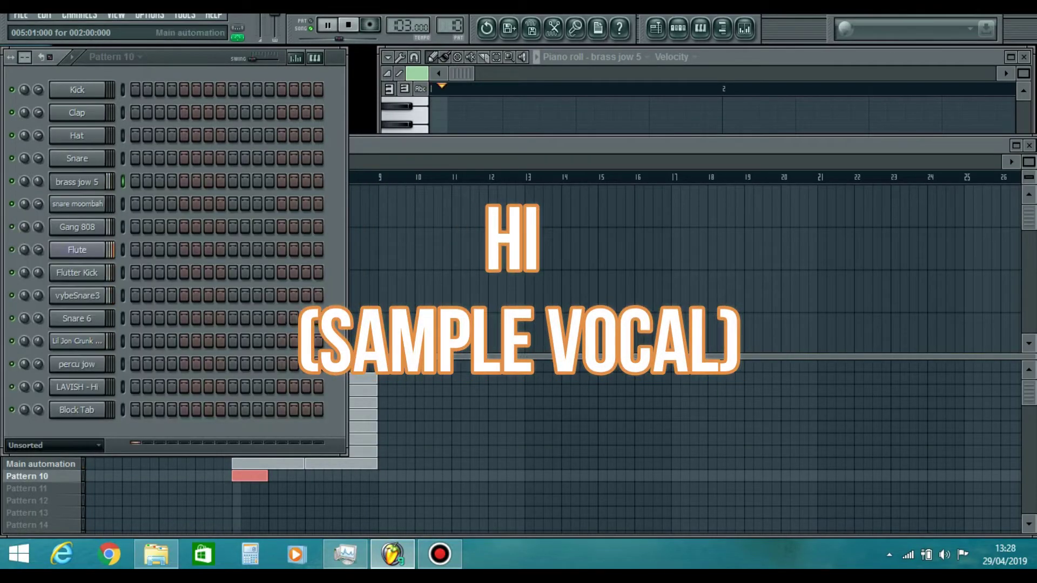
left_click_drag(277, 476, 362, 476)
Step: Place Pattern 11 at bar 5, add Block Tab hits on steps 2 and 10, and convert them to piano roll notes
left_click(250, 488)
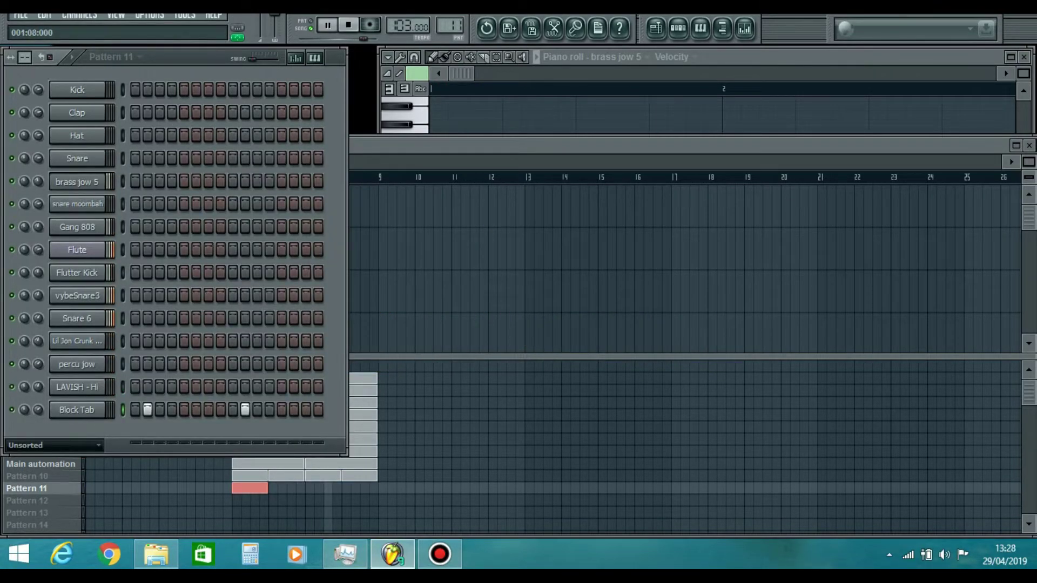
right_click(81, 410)
left_click(150, 320)
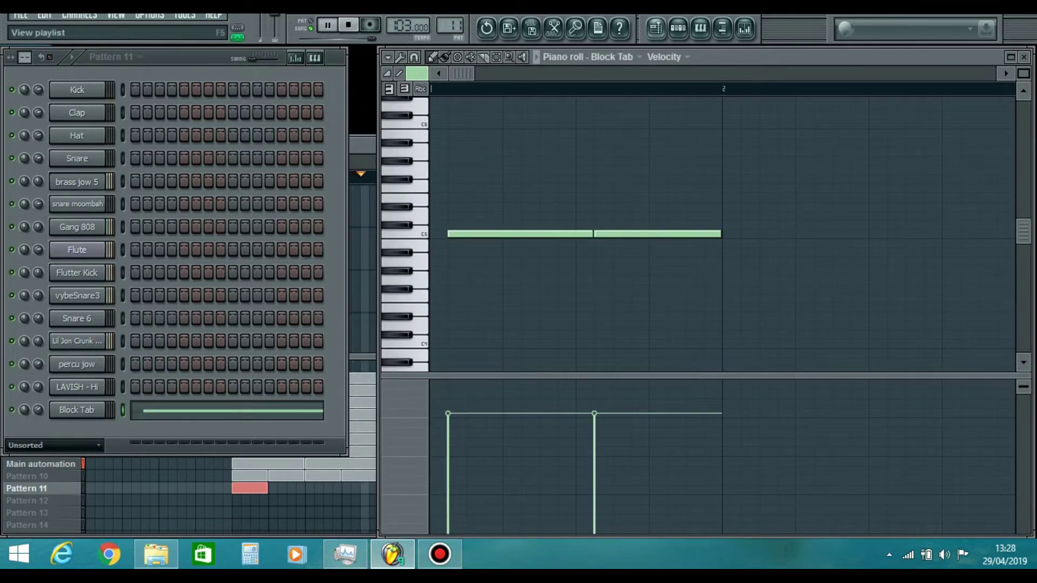
Step: Set the piano roll snap to 1/3 step, shift both Block Tab notes 1/3 step later and shorten them
left_click(741, 9)
left_click(734, 86)
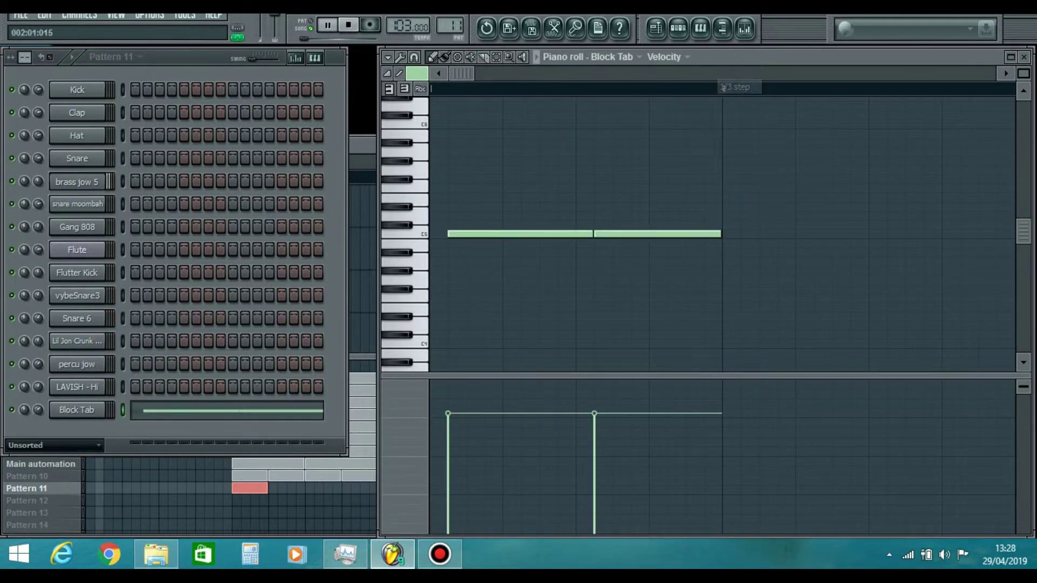
key("ctrl+a")
key("shift+Right")
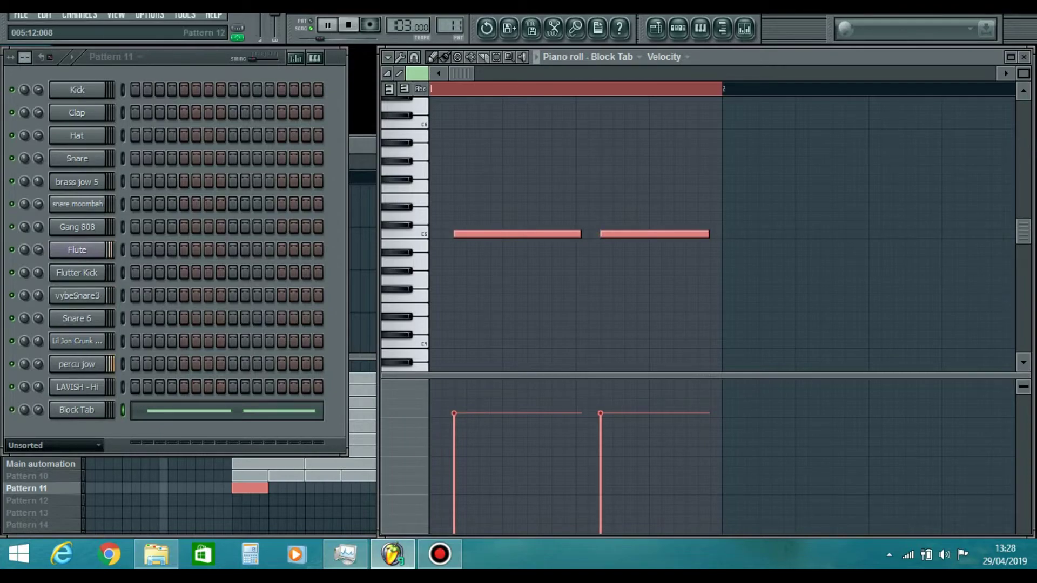
Step: Repeat Pattern 11 through bar 8 and place Patterns 1 and 3 at bars 9, 11 and 13 in the playlist
key("F5")
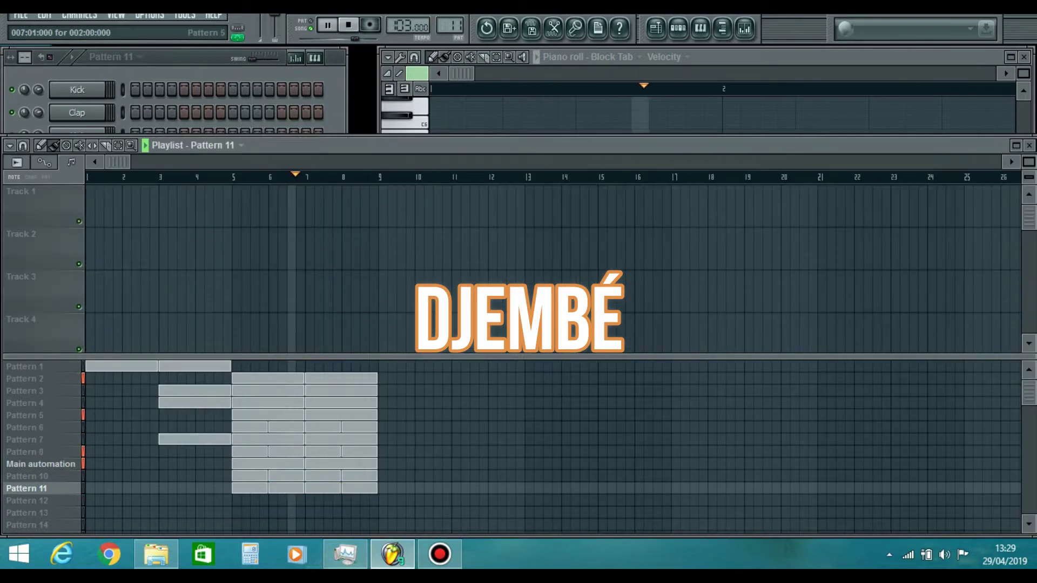
left_click(388, 367)
left_click(462, 367)
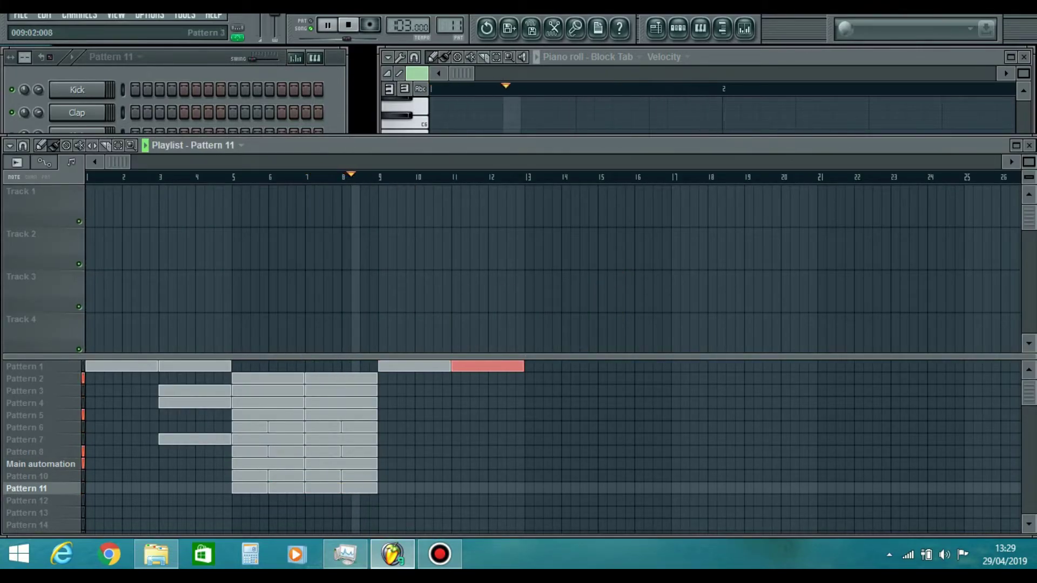
left_click(533, 391)
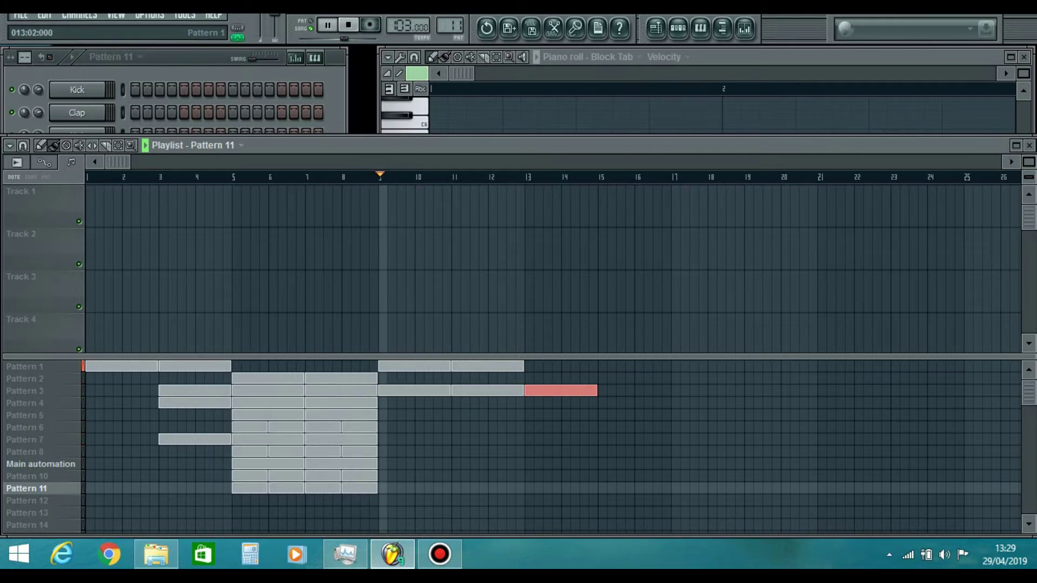
left_click(534, 367)
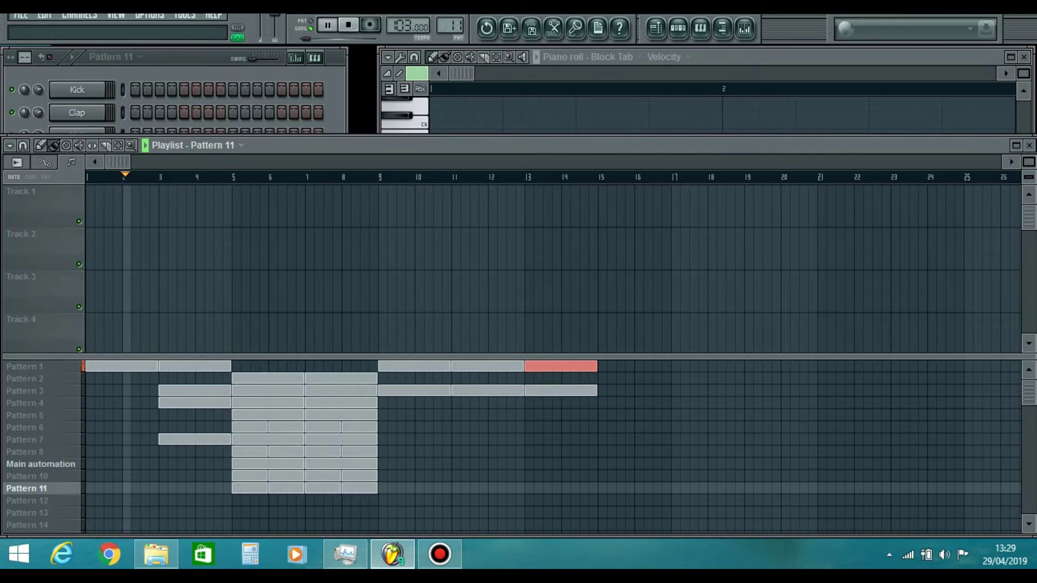
Step: Place the SMW_Sweep_Up_04 audio clip at bar 5 on Track 3
left_click(215, 146)
left_click(238, 203)
left_click(237, 291)
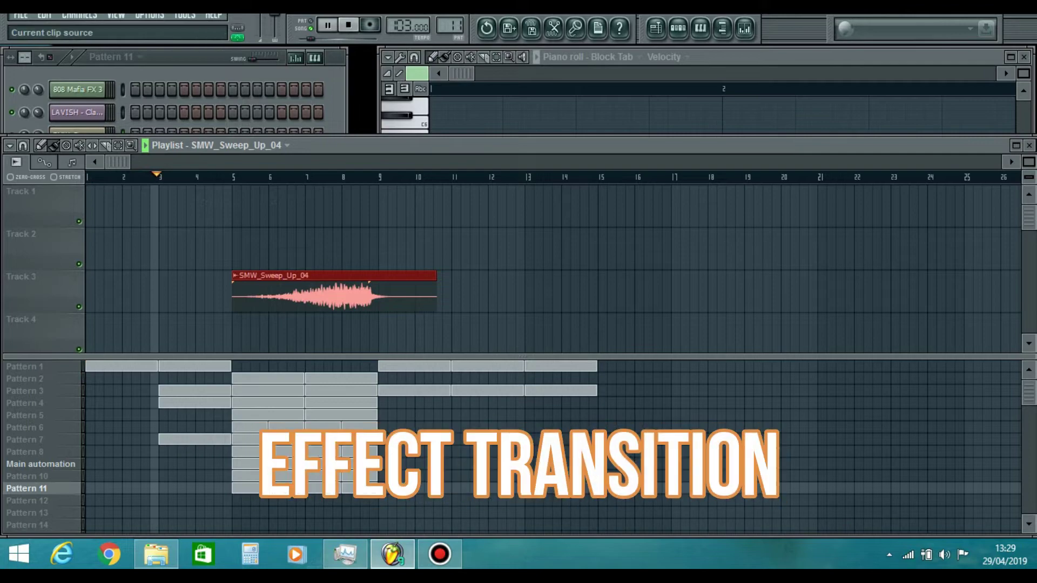
Step: Place the LAVISH - Classic crash clip at bars 5 and 9 on Track 2
left_click(215, 145)
left_click(230, 188)
left_click(236, 240)
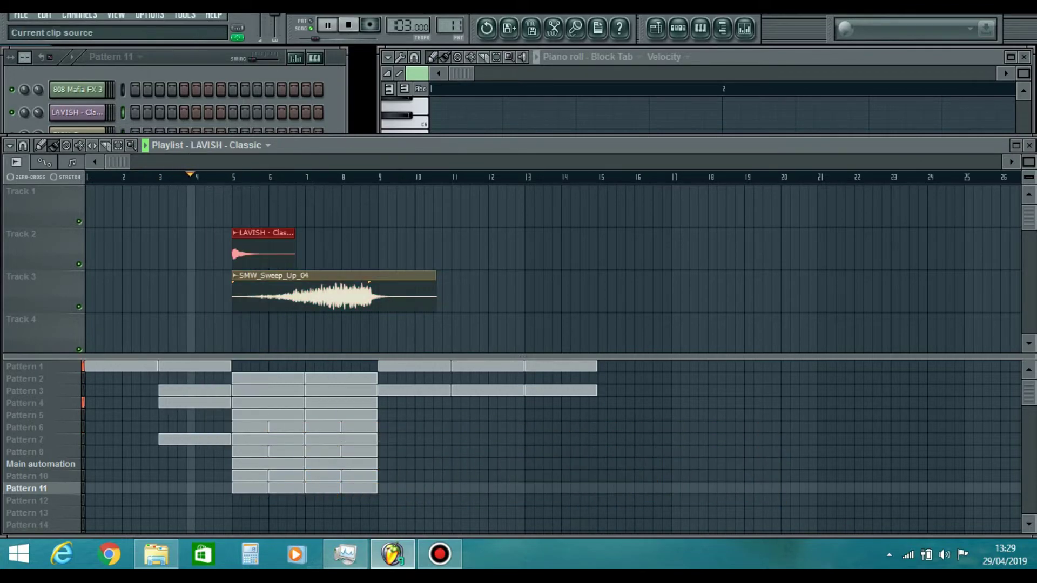
left_click(396, 241)
left_click_drag(397, 241, 388, 241)
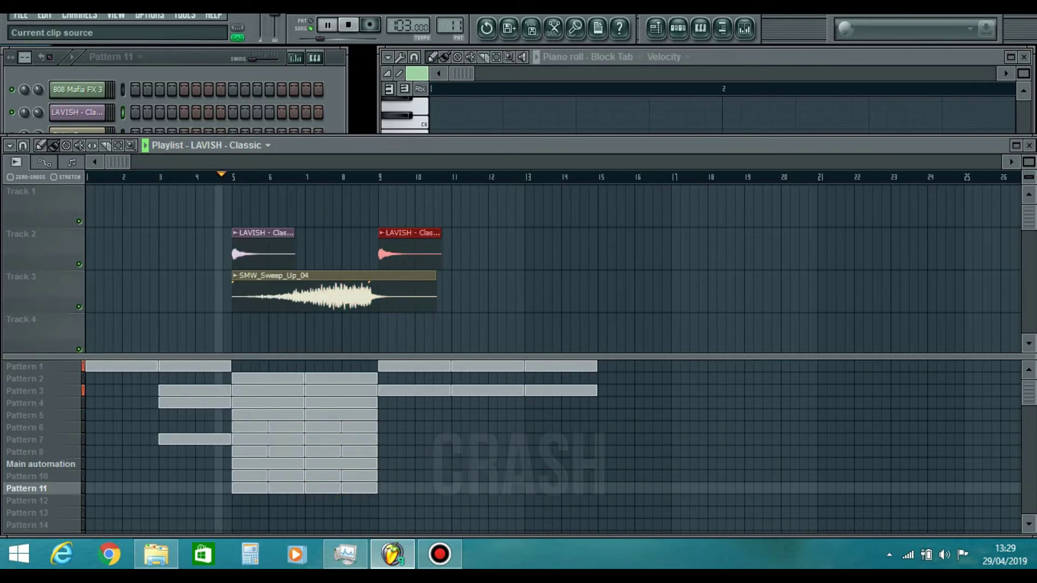
Step: Place the 808 Mafia FX 3 clip at bar 9 on Track 4 and open its channel settings
left_click(214, 146)
left_click(228, 174)
left_click(383, 323)
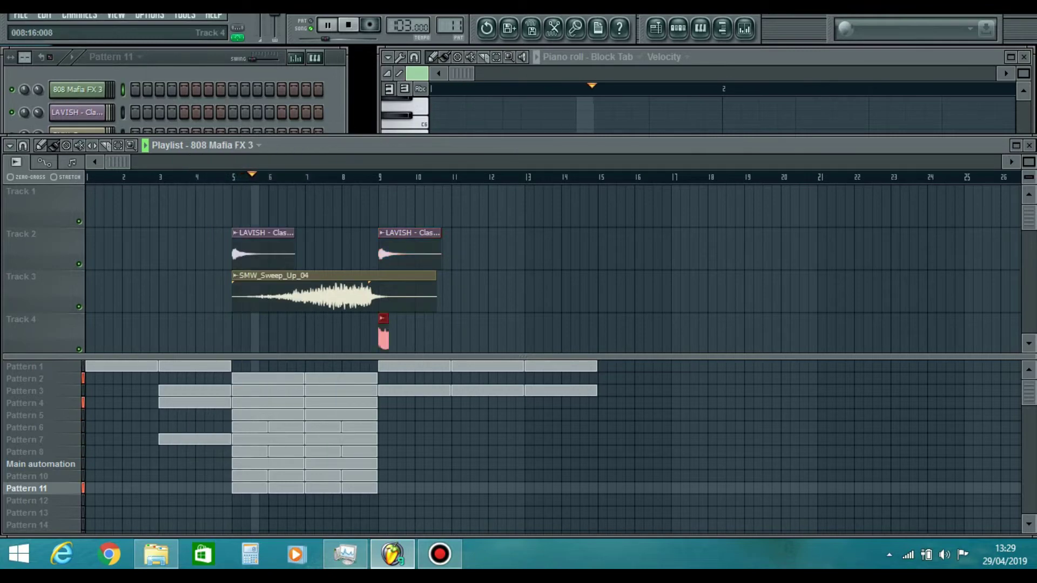
double_click(383, 323)
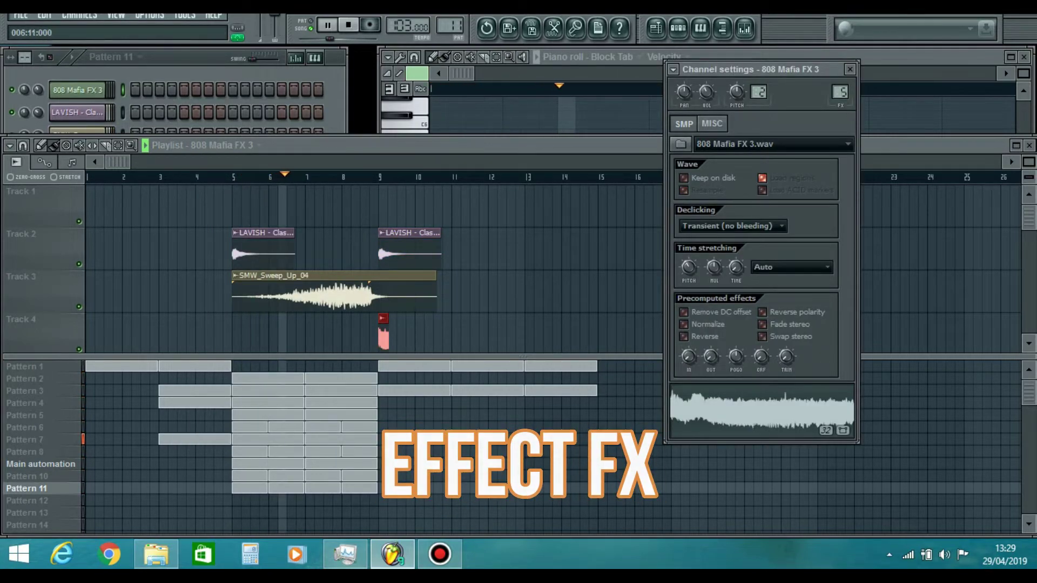
Step: Place the Majewsky Fill Moombah 4_4 clip one beat before bar 9 on Track 2 and open its channel settings
left_click(215, 145)
left_click(233, 244)
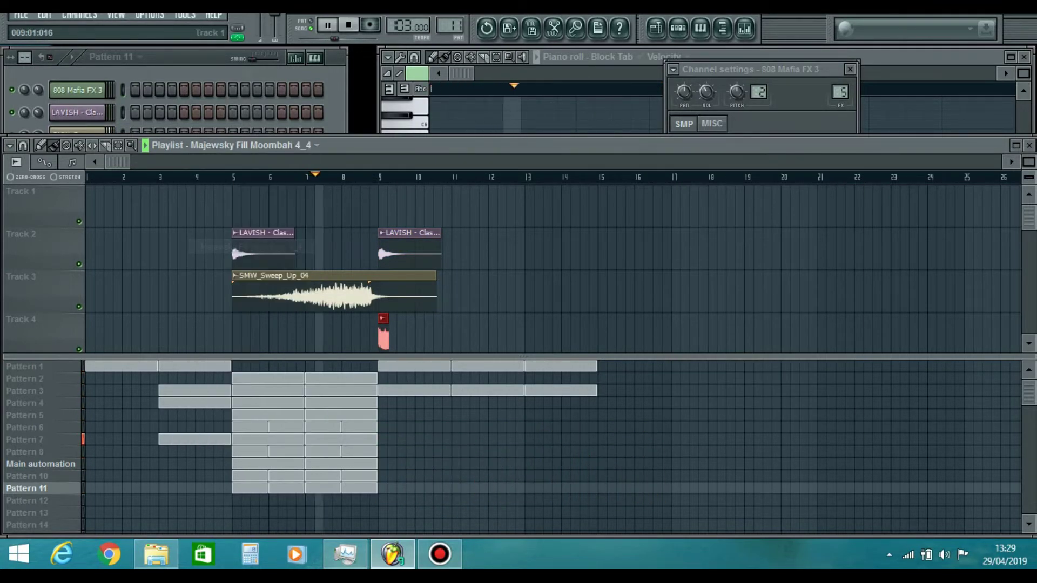
left_click(374, 206)
double_click(384, 208)
left_click_drag(385, 208, 386, 249)
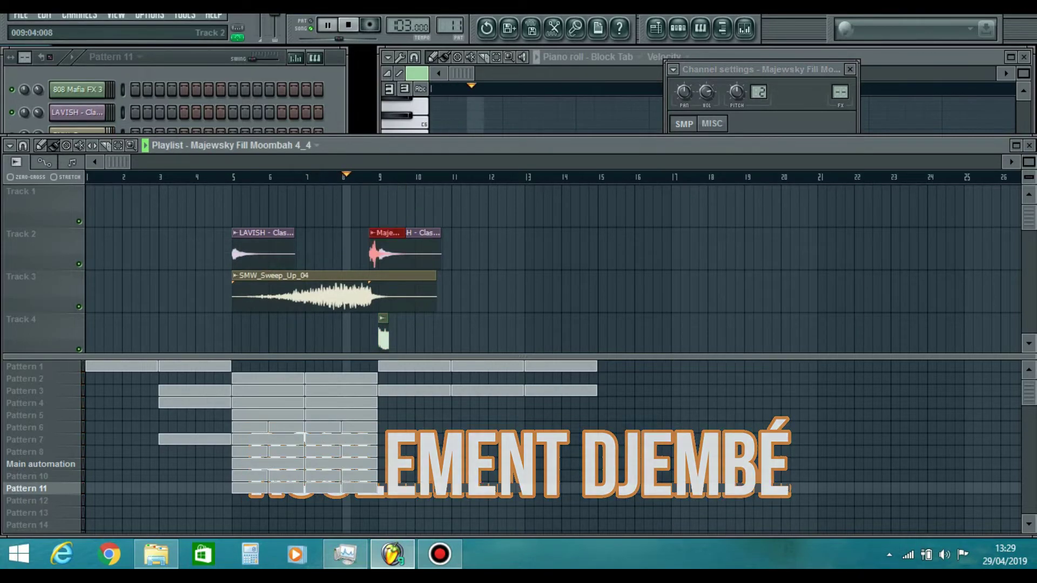
double_click(387, 249)
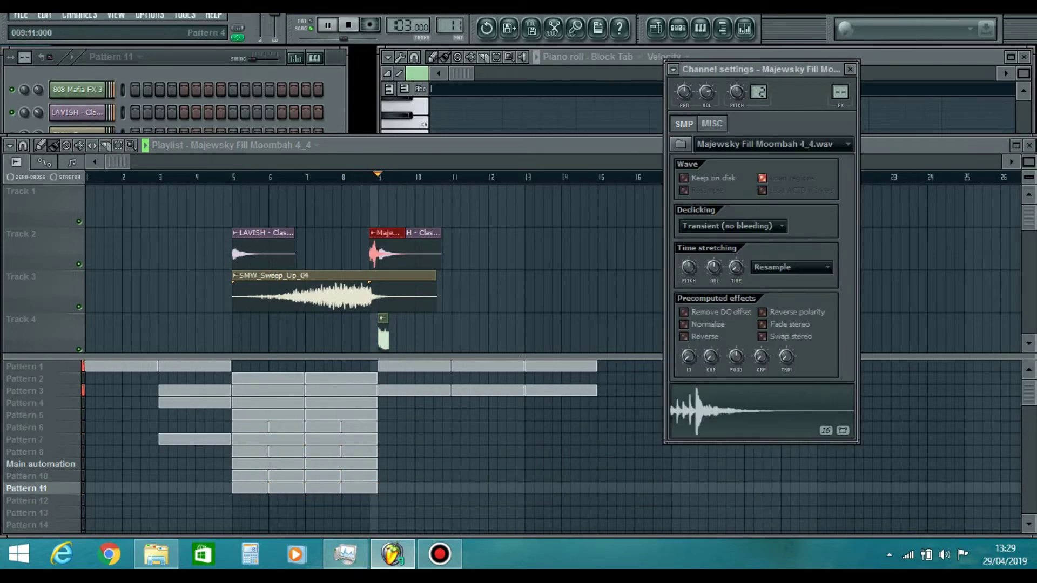
double_click(384, 336)
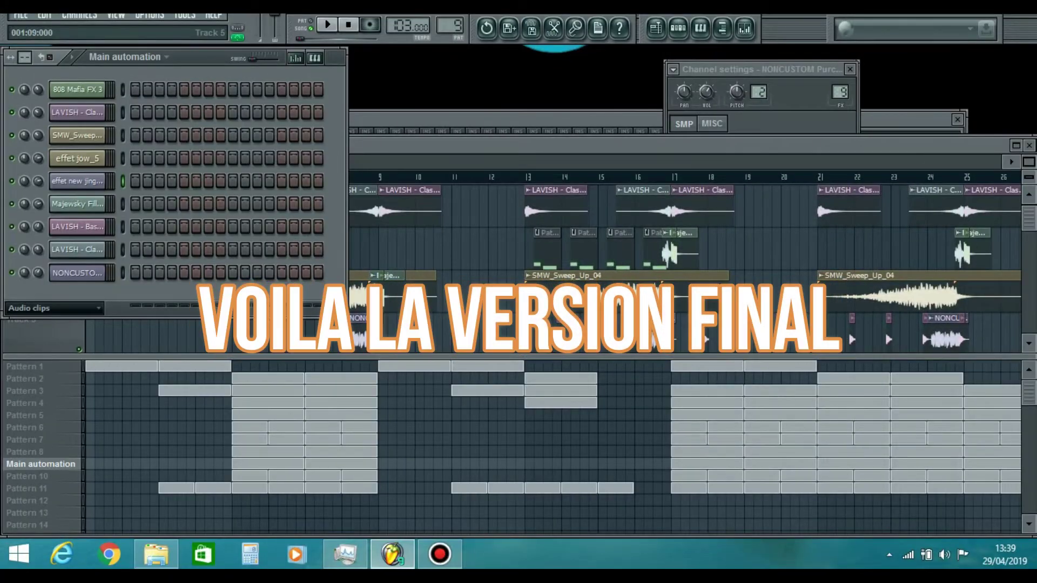
Step: Play the finished arrangement from the beginning
left_click(126, 337)
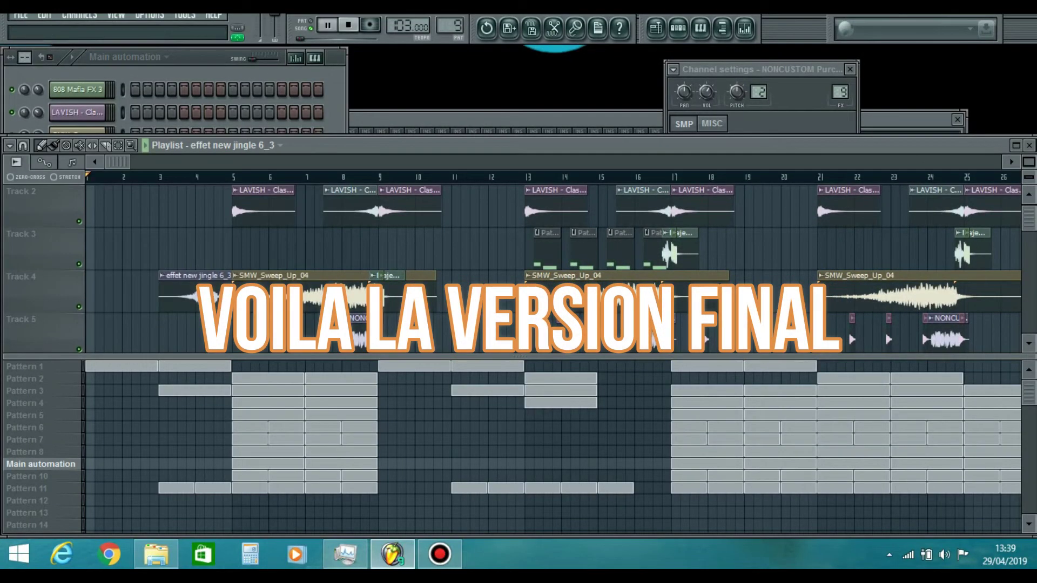